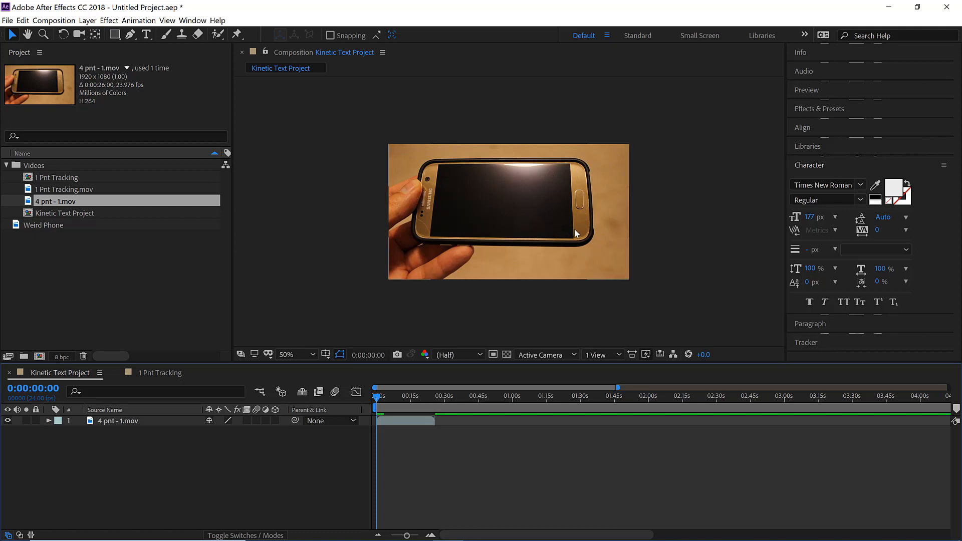
# Examine the phone footage in the composition viewer at several magnifications and positions
pyautogui.press('/')
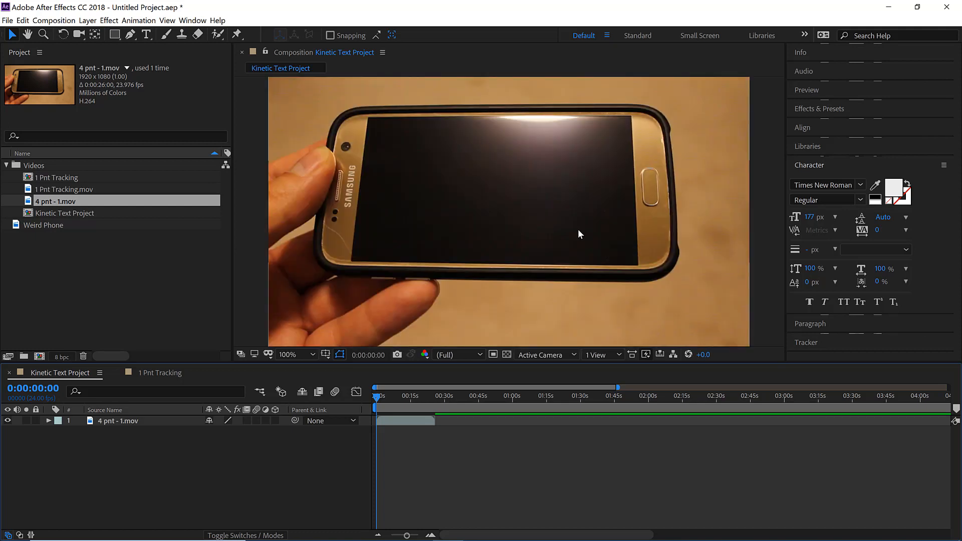
pyautogui.scroll(-3, 578, 230)
pyautogui.scroll(3, 579, 230)
pyautogui.scroll(-4, 578, 229)
pyautogui.scroll(2, 578, 229)
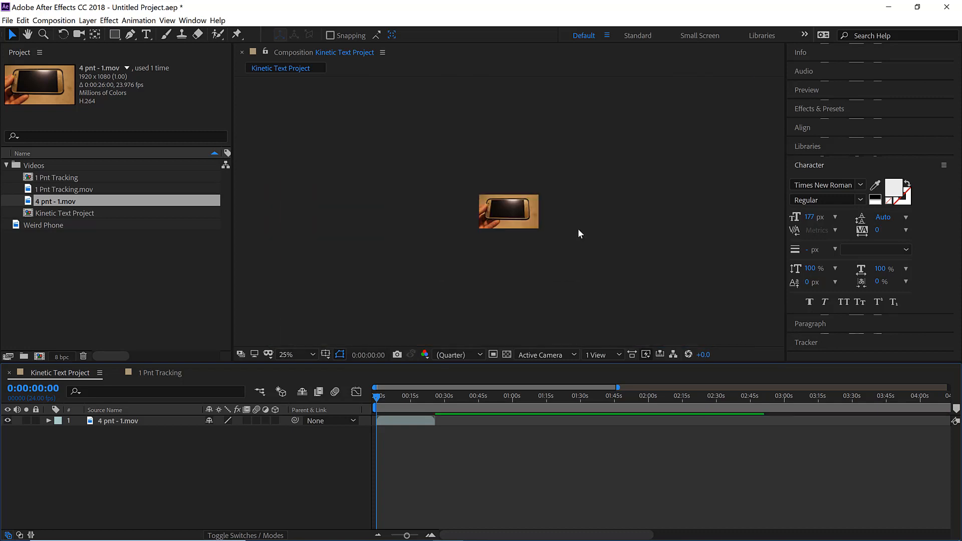
pyautogui.scroll(4, 579, 229)
pyautogui.scroll(-2, 579, 230)
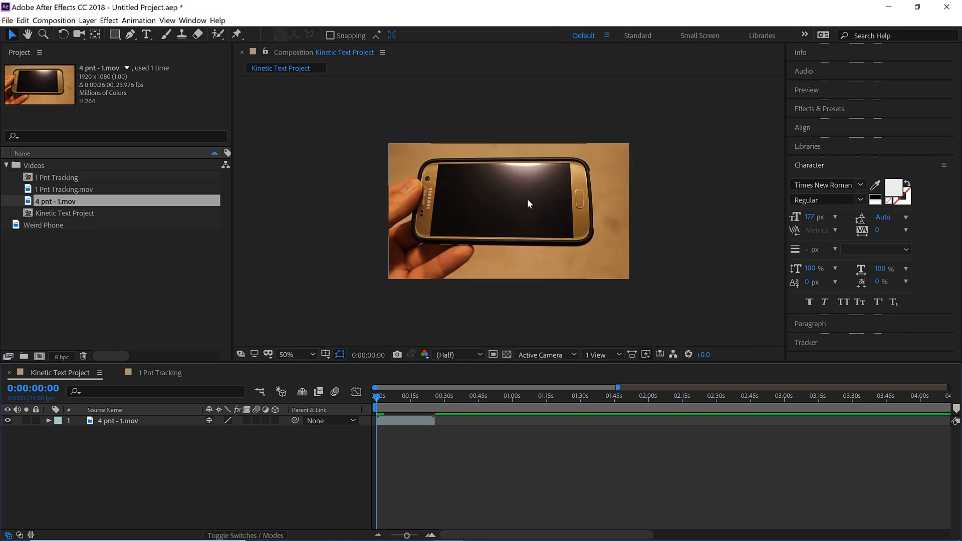
pyautogui.click(687, 206)
pyautogui.press('space')
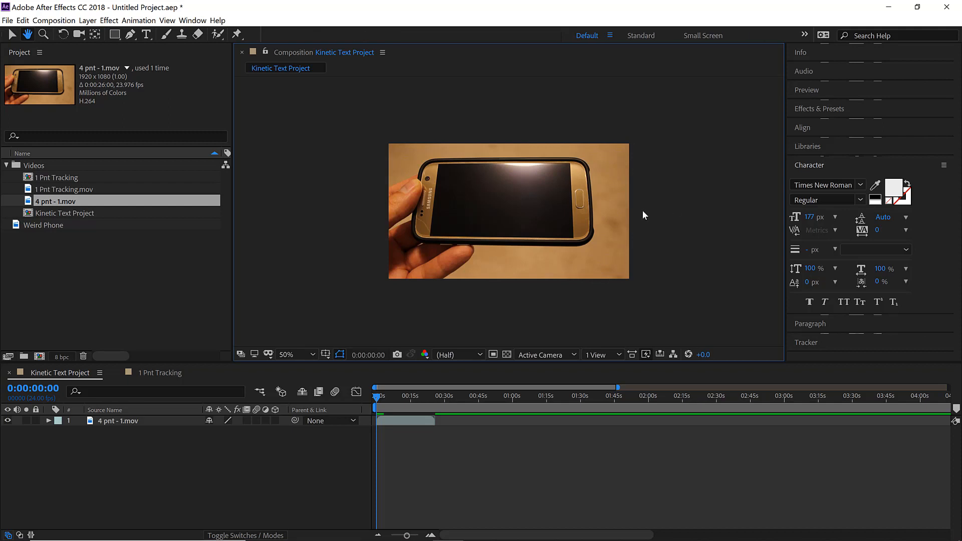
pyautogui.press('space')
pyautogui.moveTo(608, 156); pyautogui.dragTo(488, 194)
# Set the composition preview resolution to Half with the footage shown at 100% magnification
pyautogui.click(460, 354)
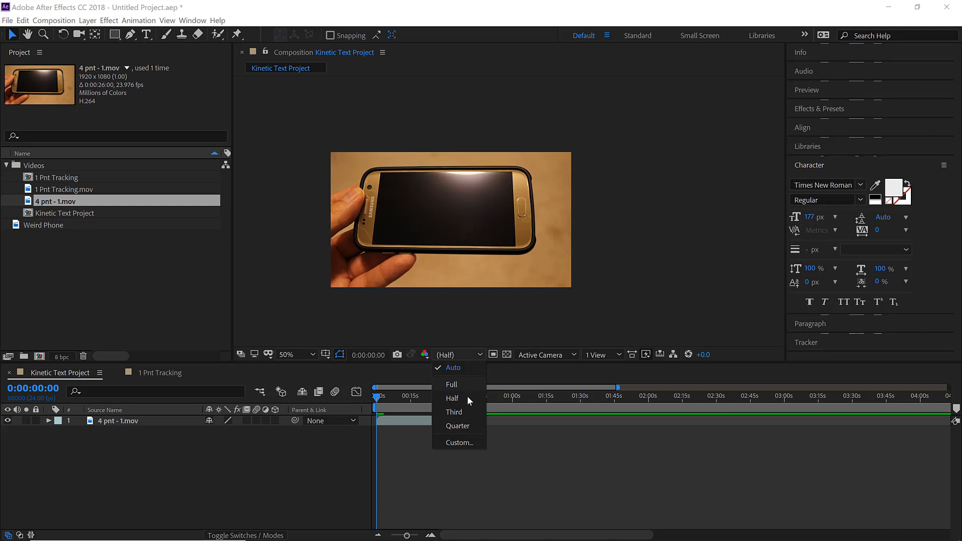
pyautogui.click(463, 330)
pyautogui.scroll(1, 391, 237)
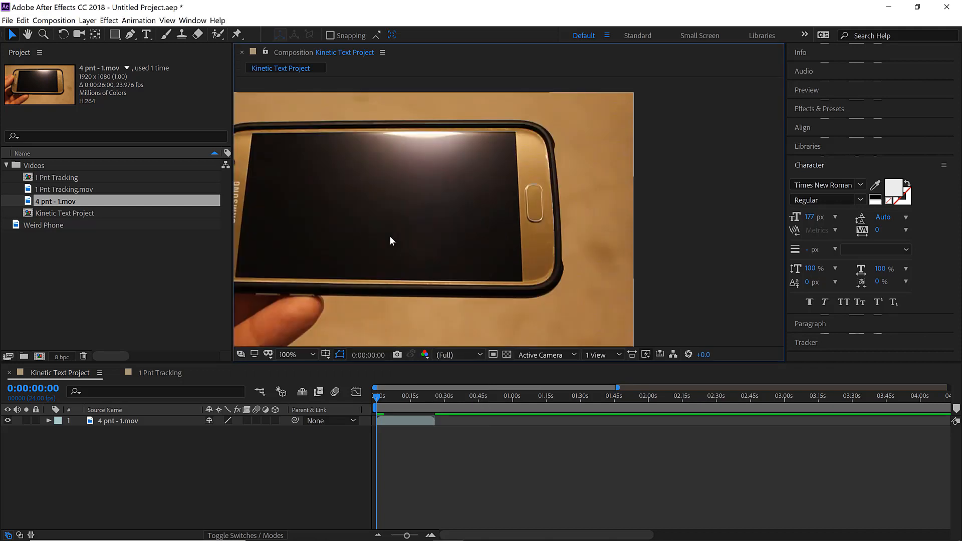
pyautogui.press('space')
pyautogui.moveTo(392, 236); pyautogui.dragTo(528, 194)
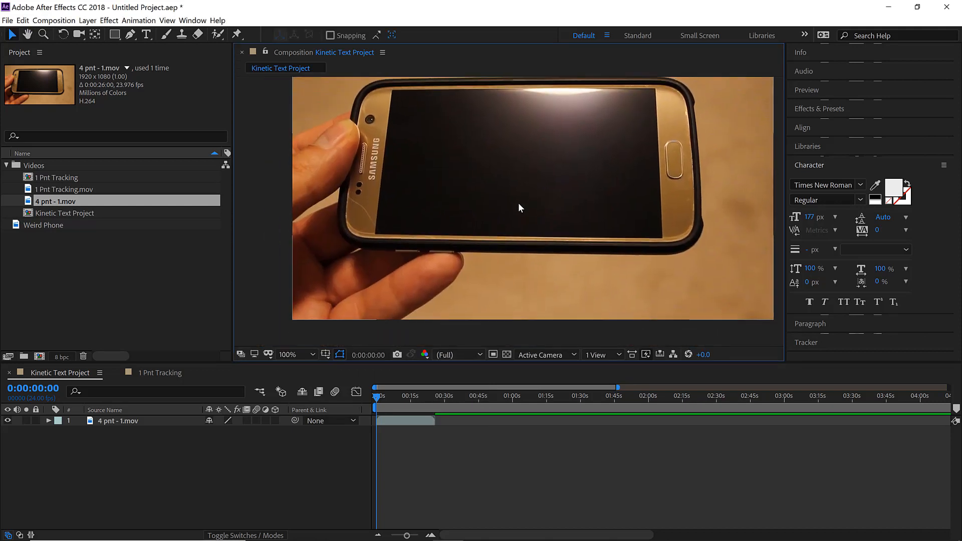
pyautogui.click(464, 355)
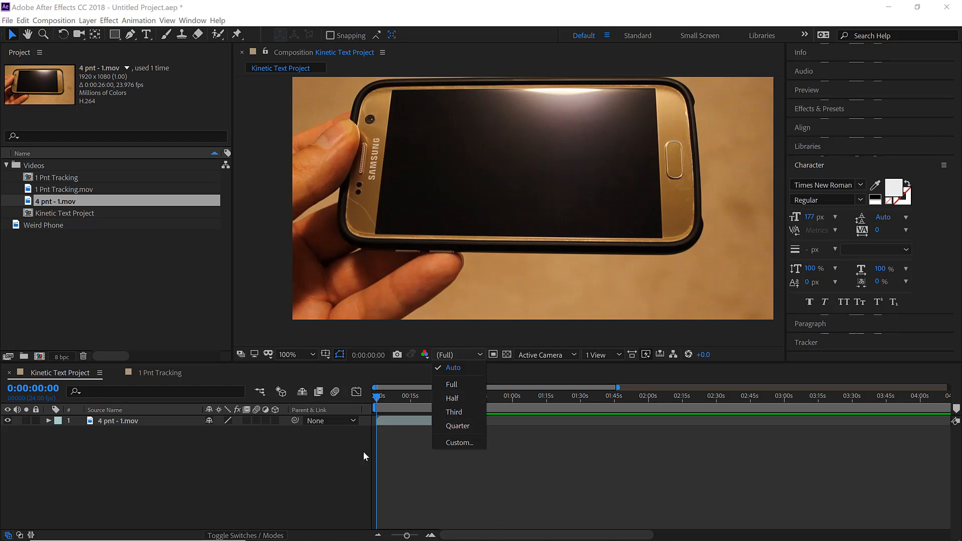
pyautogui.click(459, 400)
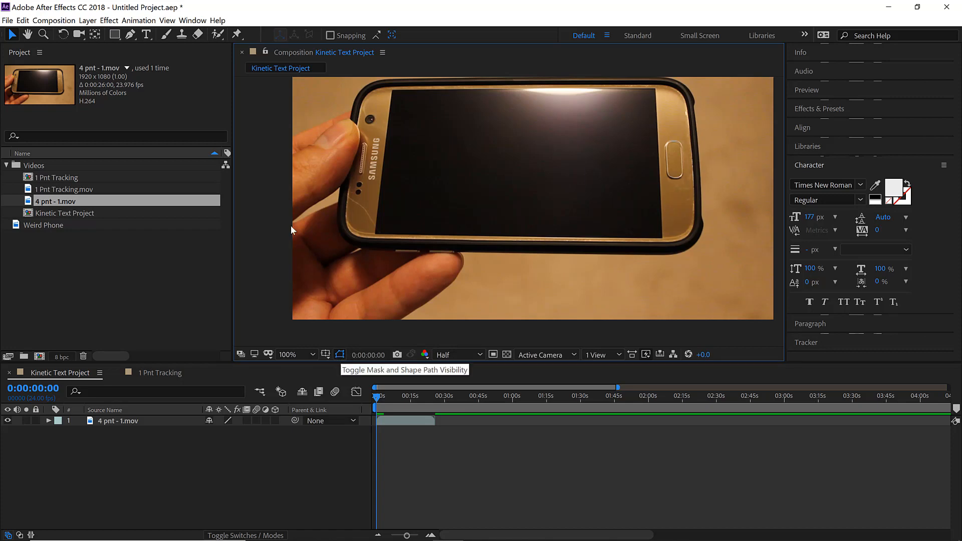
# Draw four overlapping red rectangles over the phone on a new shape layer, with nothing else selected
pyautogui.click(116, 35)
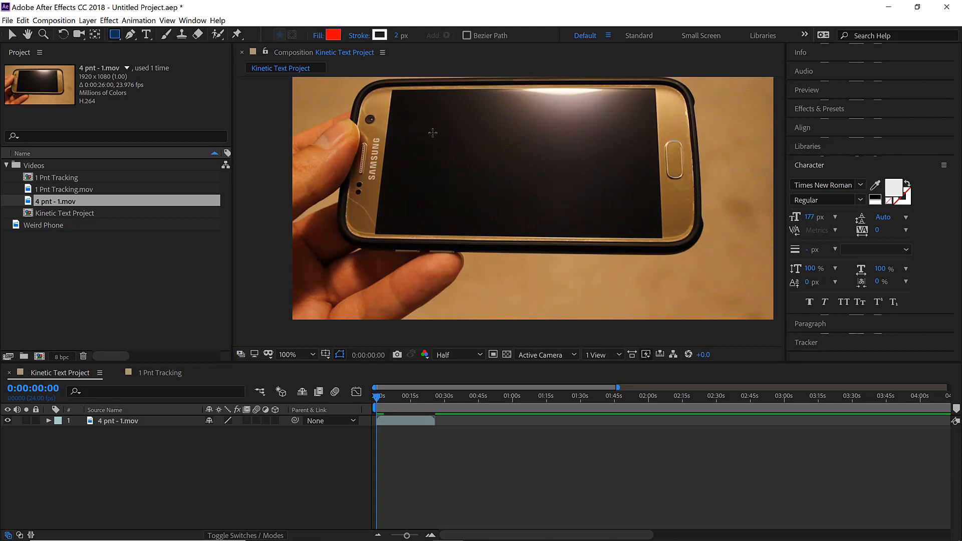
pyautogui.moveTo(387, 126); pyautogui.dragTo(588, 230)
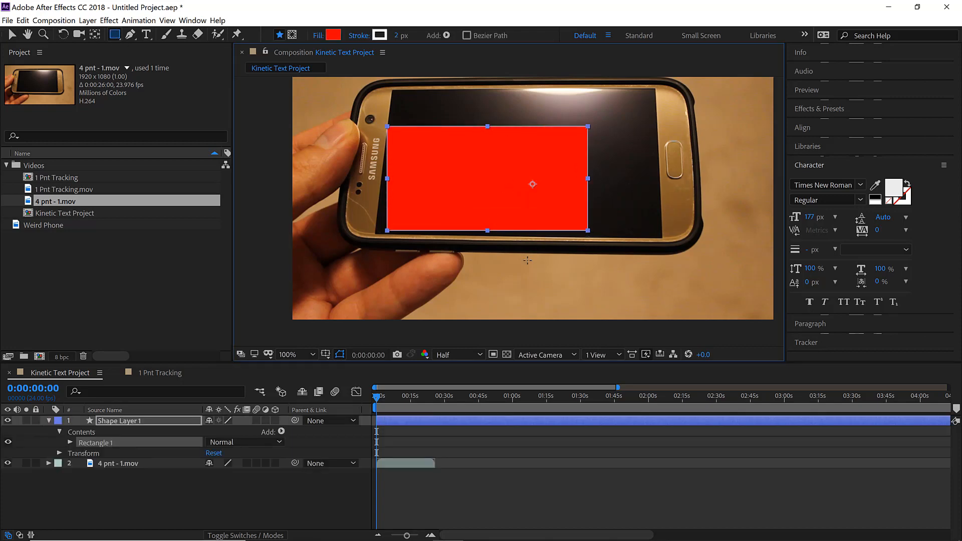
pyautogui.moveTo(524, 263)
pyautogui.mouseDown()
pyautogui.moveTo(647, 182)
pyautogui.moveTo(526, 258)
pyautogui.moveTo(439, 331)
pyautogui.mouseUp()
pyautogui.moveTo(347, 180); pyautogui.dragTo(490, 224)
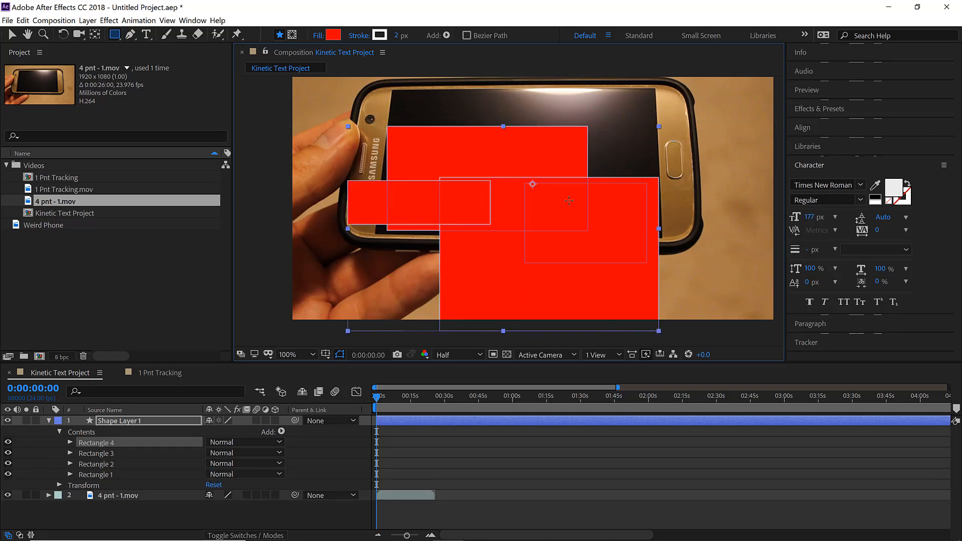
# Undo the four rectangles drawn over the phone footage
pyautogui.hotkey('ctrl', 'z')
pyautogui.hotkey('ctrl', 'z')
pyautogui.hotkey('ctrl', 'z')
pyautogui.hotkey('ctrl', 'z')
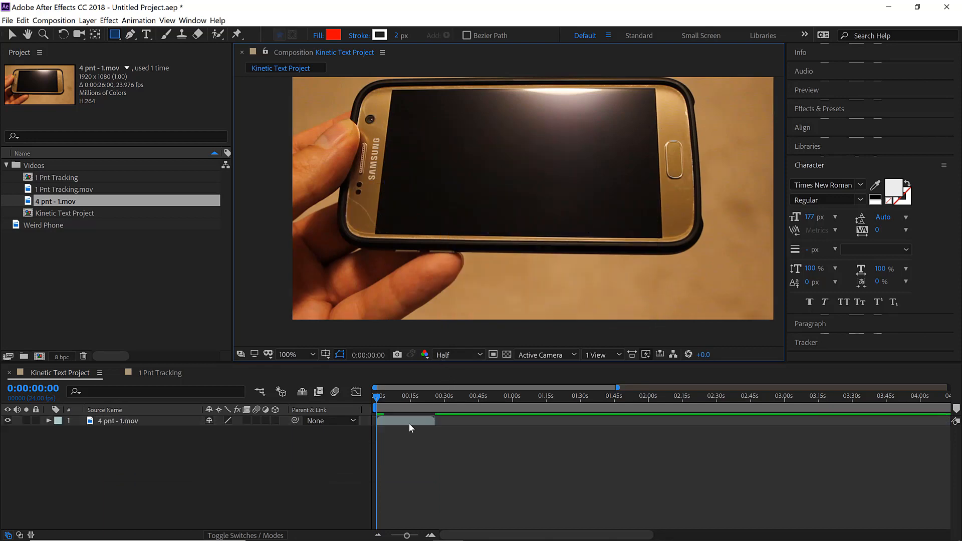
# Draw two overlapping rectangular masks on the 4 pnt - 1.mov layer, one over the phone screen and one across the frame
pyautogui.click(411, 423)
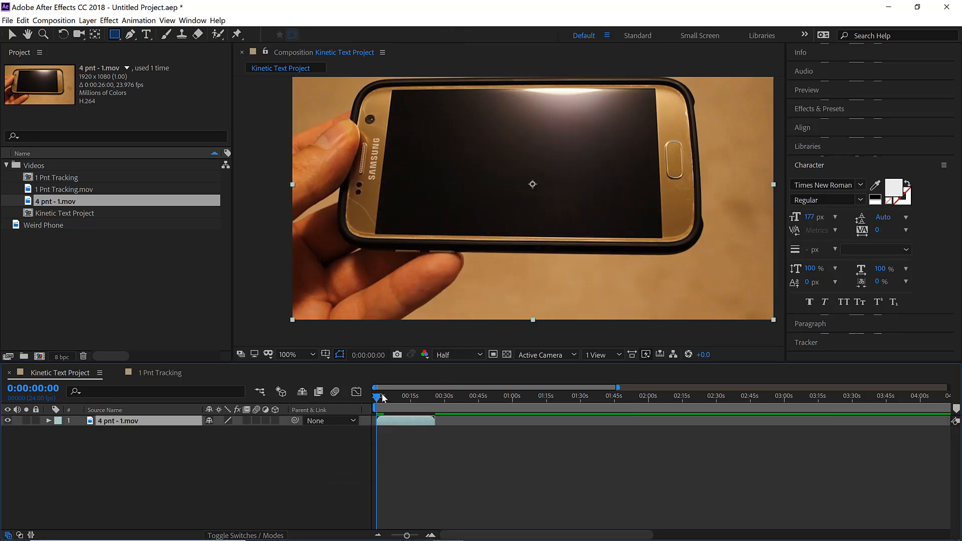
pyautogui.moveTo(443, 131); pyautogui.dragTo(531, 183)
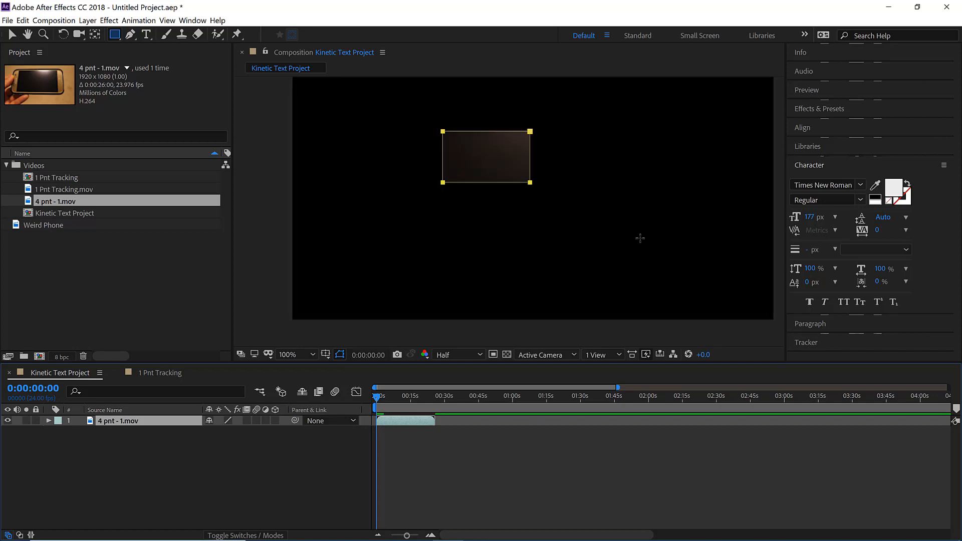
pyautogui.moveTo(640, 238); pyautogui.dragTo(640, 238)
pyautogui.moveTo(746, 142); pyautogui.dragTo(319, 286)
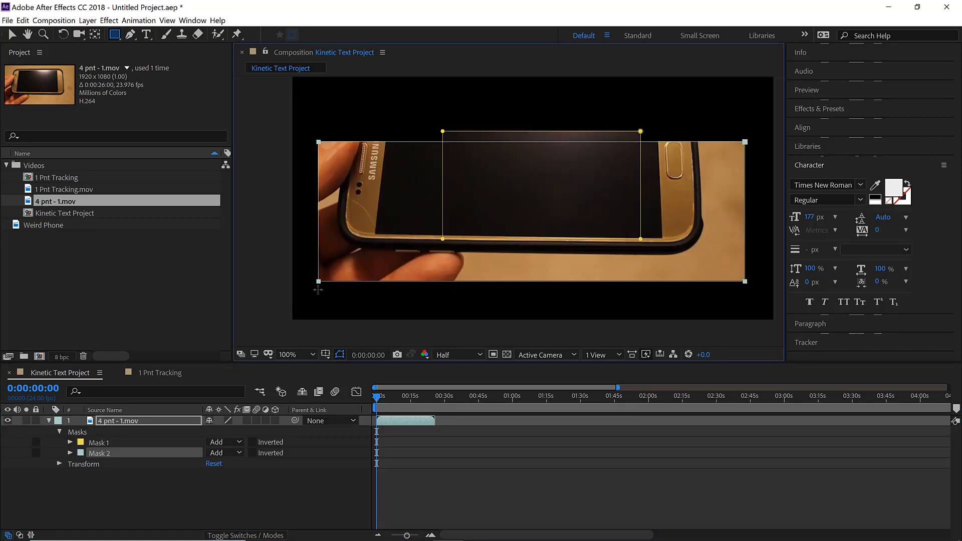
# Toggle the mask and shape path visibility off and back on, and delete both masks from the footage layer
pyautogui.click(340, 355)
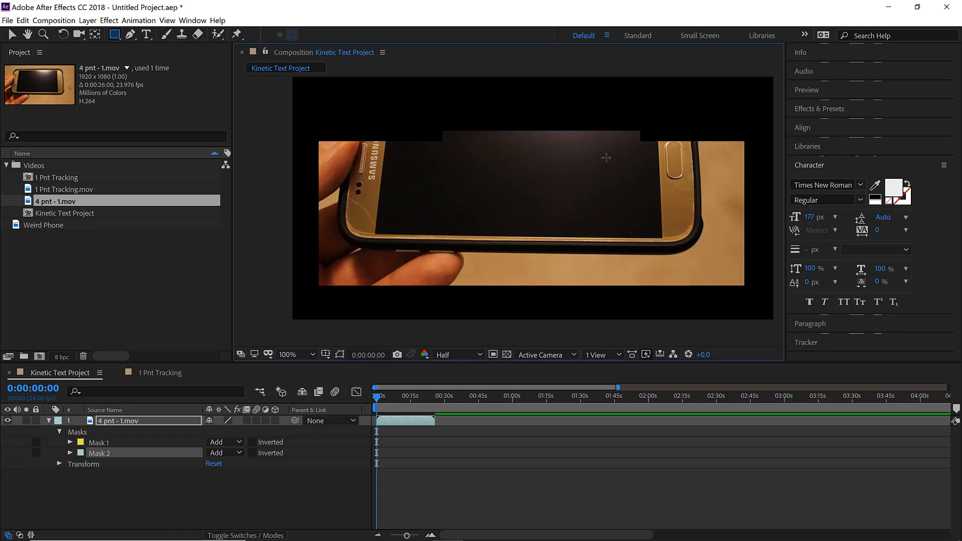
pyautogui.click(339, 355)
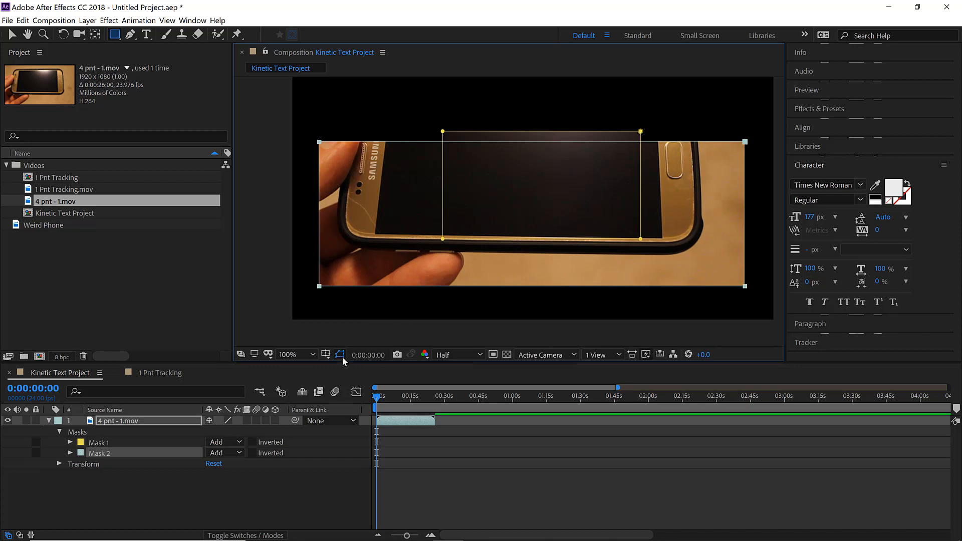
pyautogui.click(342, 356)
pyautogui.click(344, 355)
pyautogui.press('Delete')
pyautogui.press('Delete')
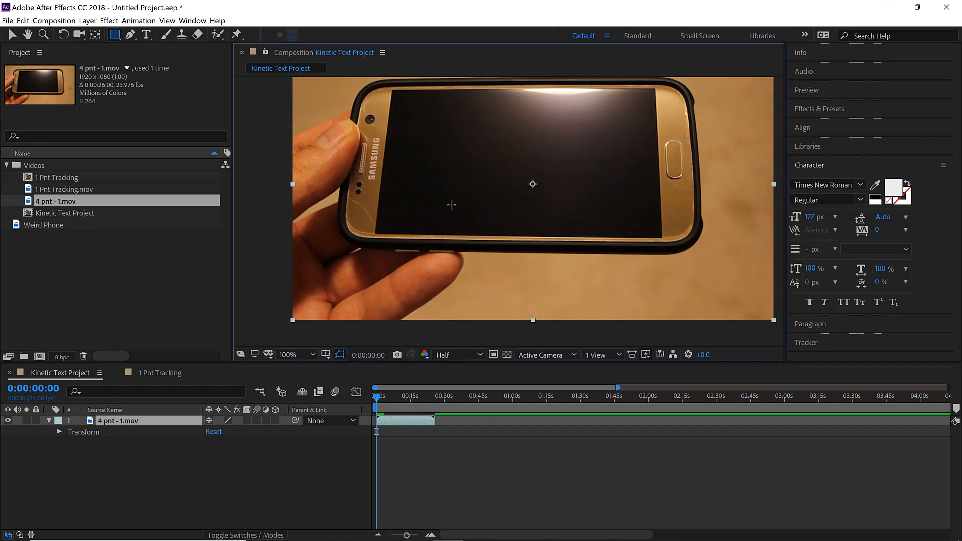
# Show the composition at 50% magnification in the 2 Views - Horizontal layout and review the other layout options
pyautogui.press(',')
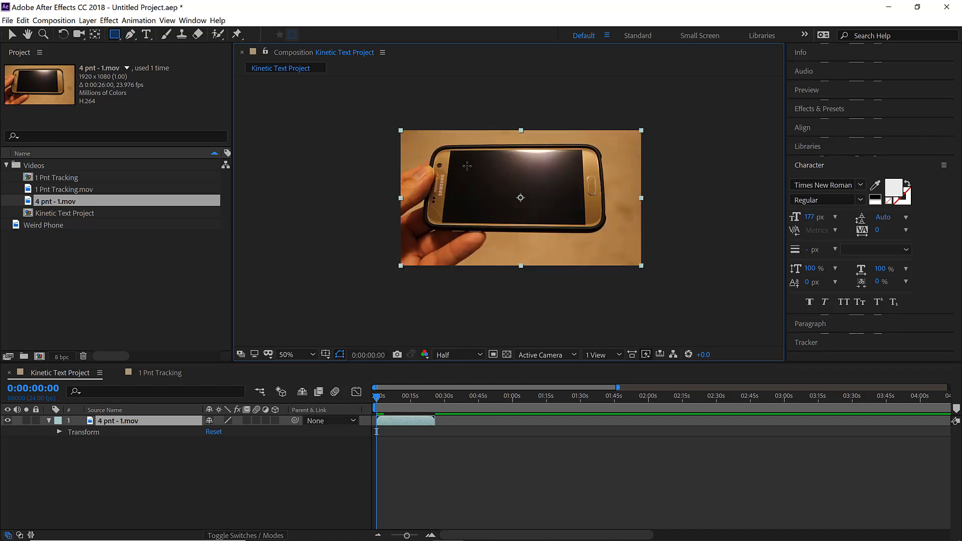
pyautogui.click(601, 355)
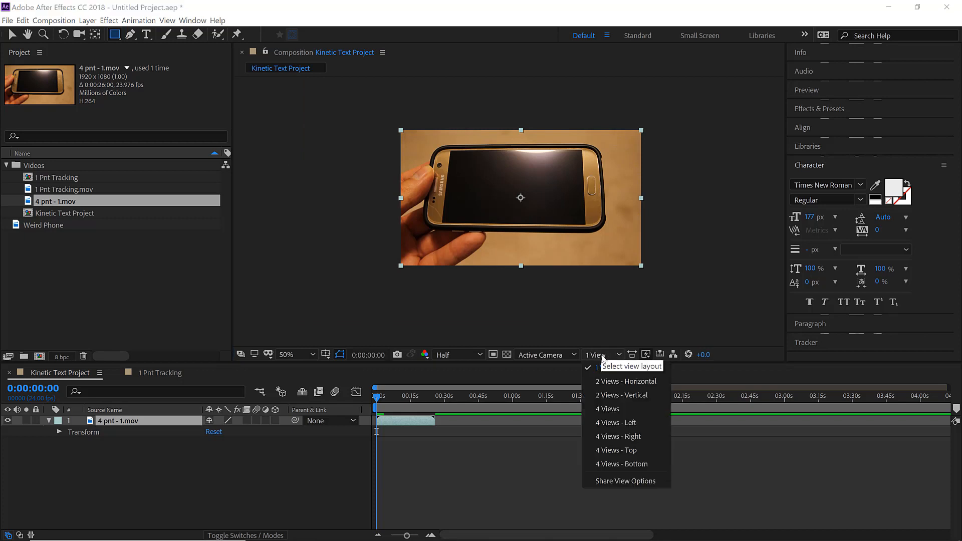
pyautogui.click(624, 382)
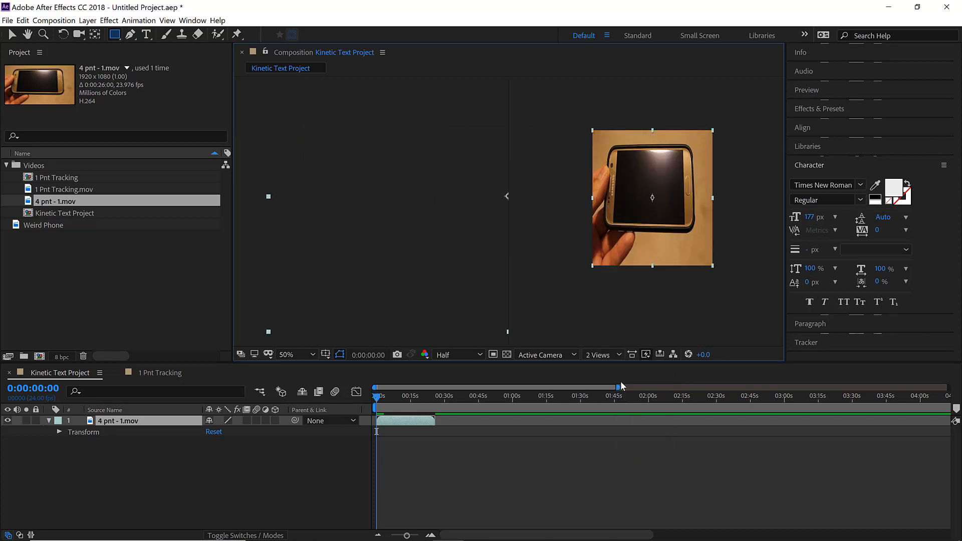
pyautogui.click(597, 354)
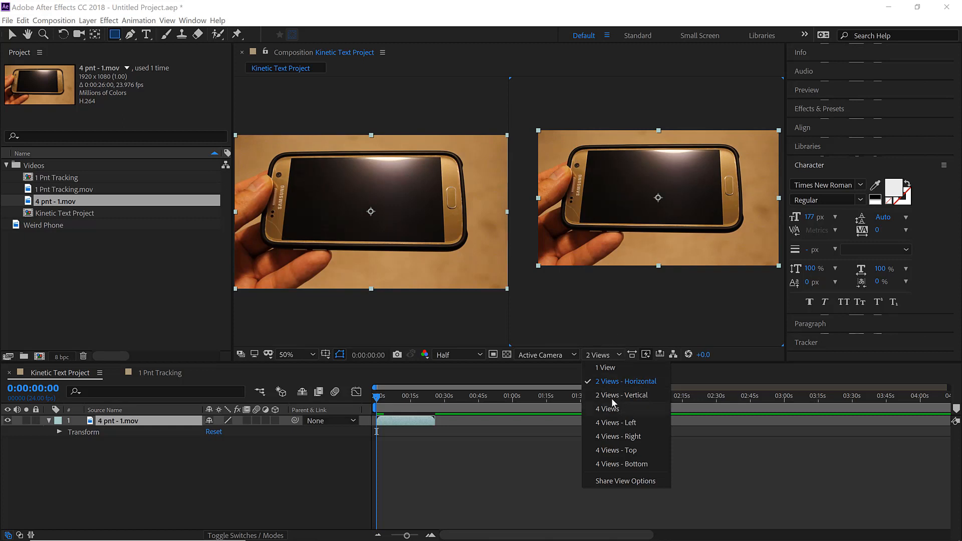
pyautogui.click(578, 316)
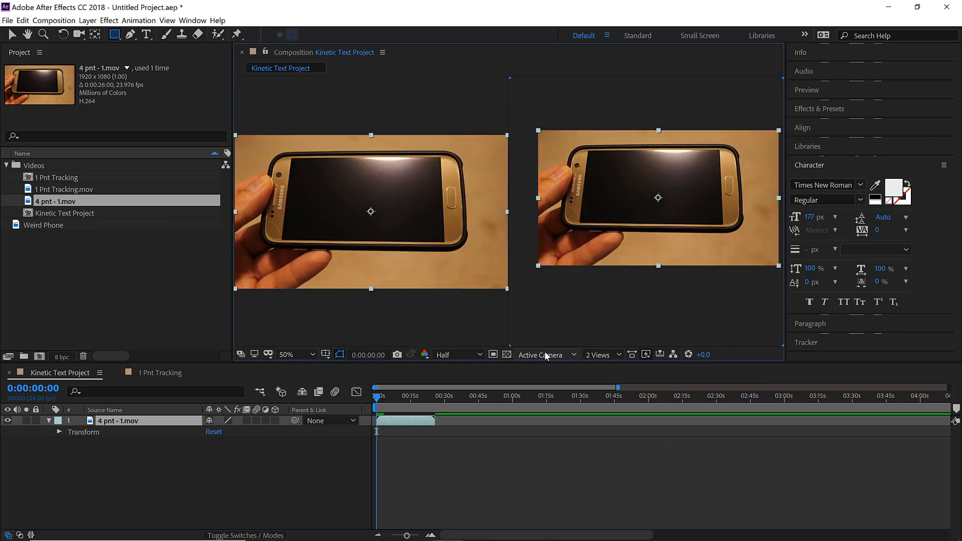
# Set the 3D view to Custom View 1 and return the composition viewer to the 1 View layout
pyautogui.click(545, 360)
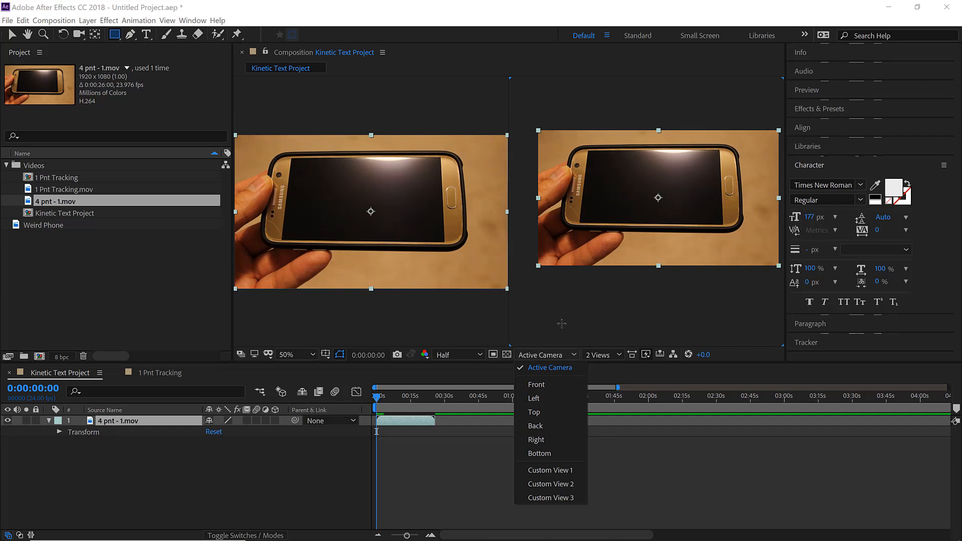
pyautogui.click(540, 353)
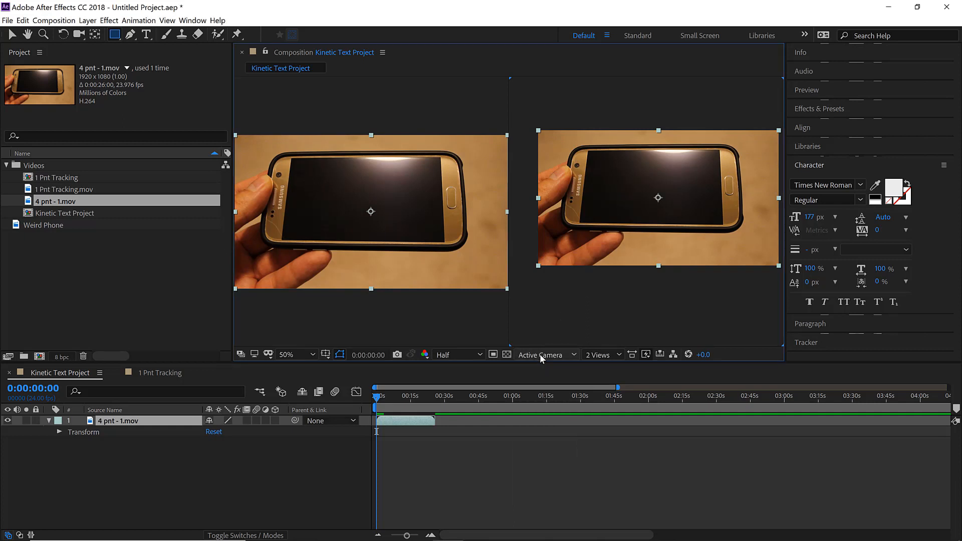
pyautogui.click(539, 354)
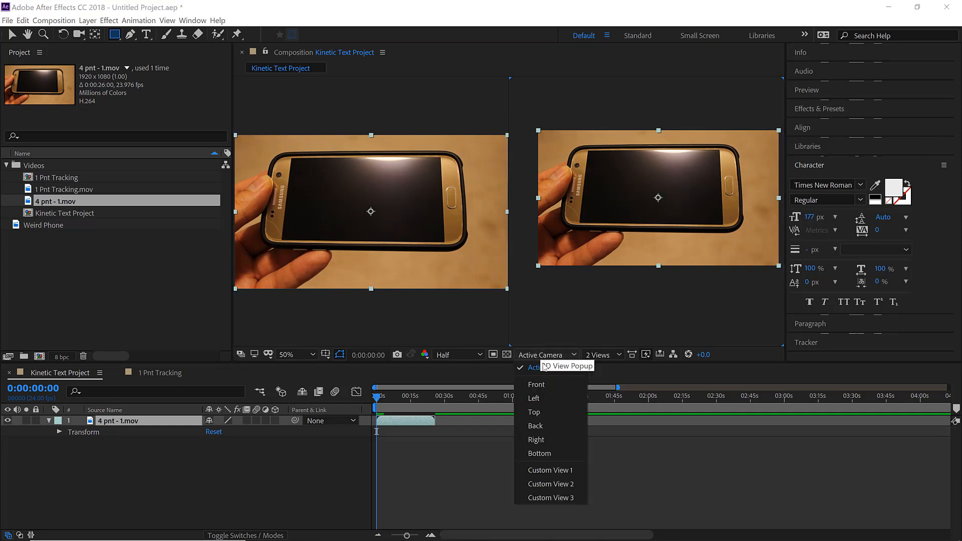
pyautogui.click(550, 471)
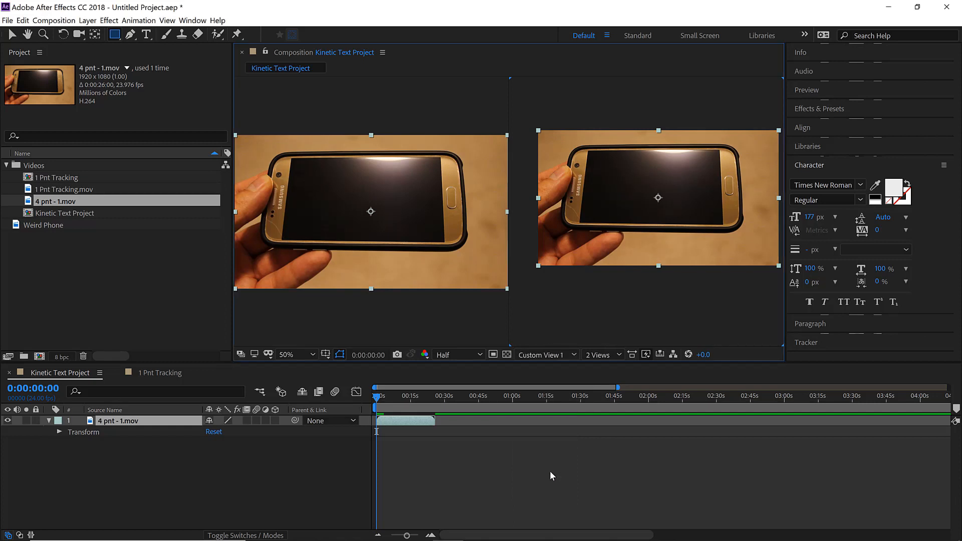
pyautogui.click(601, 355)
pyautogui.click(627, 376)
pyautogui.moveTo(551, 328); pyautogui.dragTo(555, 332)
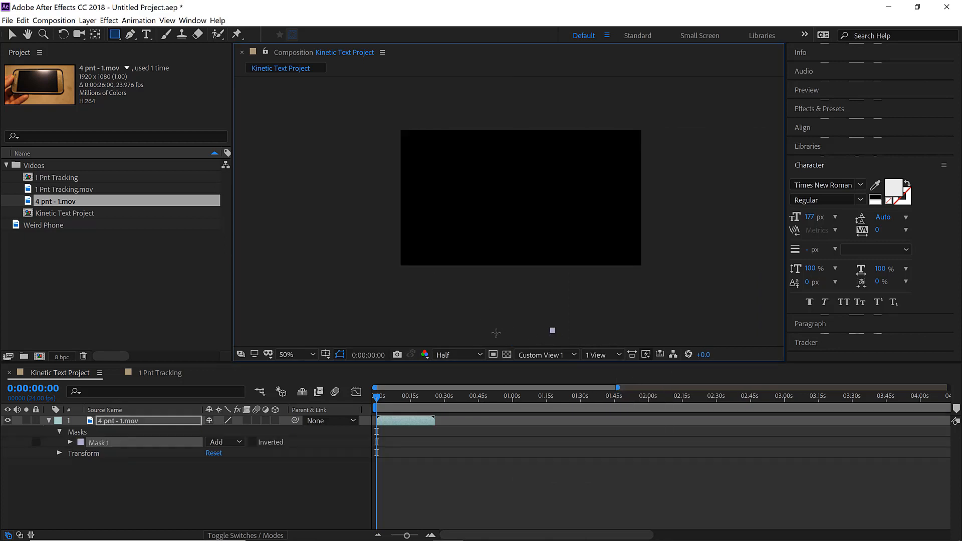
pyautogui.click(394, 398)
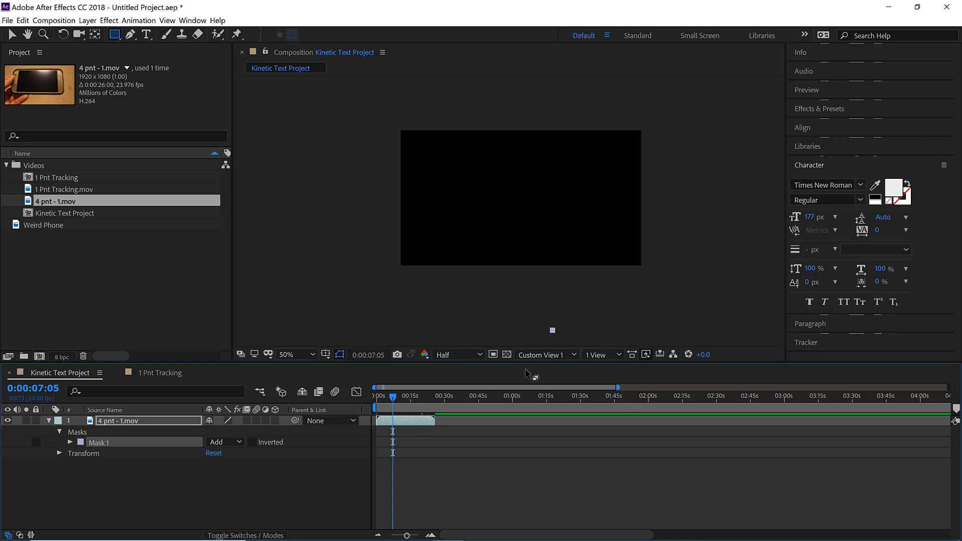
pyautogui.click(430, 492)
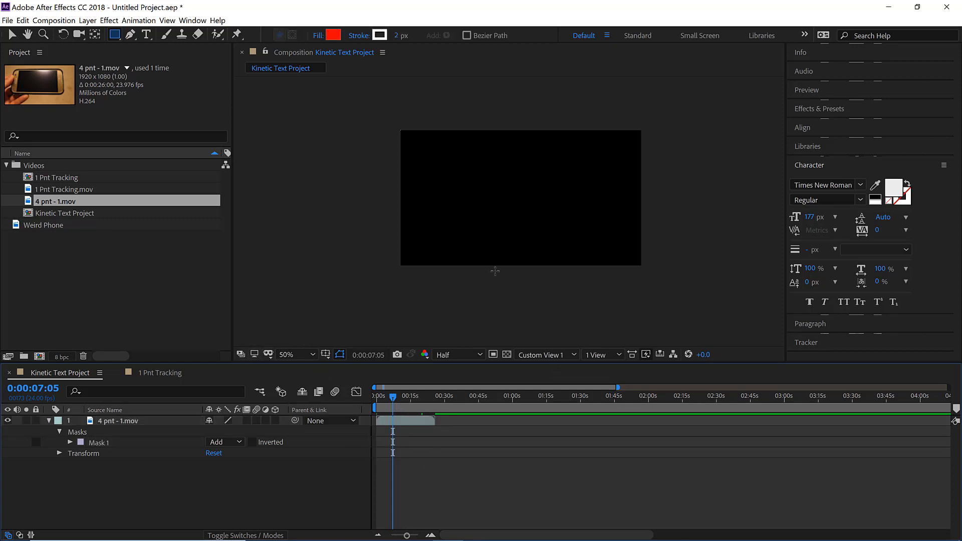
# Scrub the current time to 0:00:10:12 with the Selection tool active, and choose Custom View 1 as the 3D view
pyautogui.press('v')
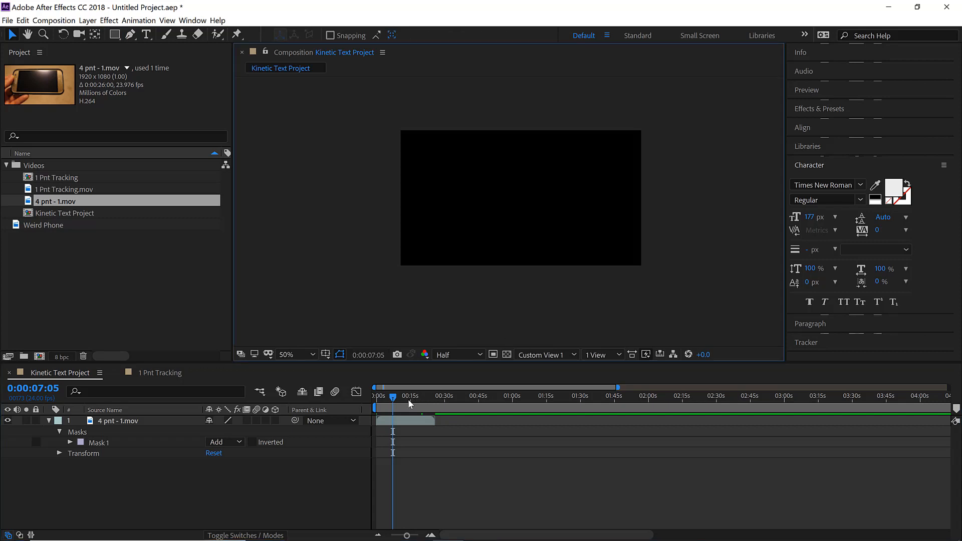
pyautogui.moveTo(409, 397); pyautogui.dragTo(423, 396)
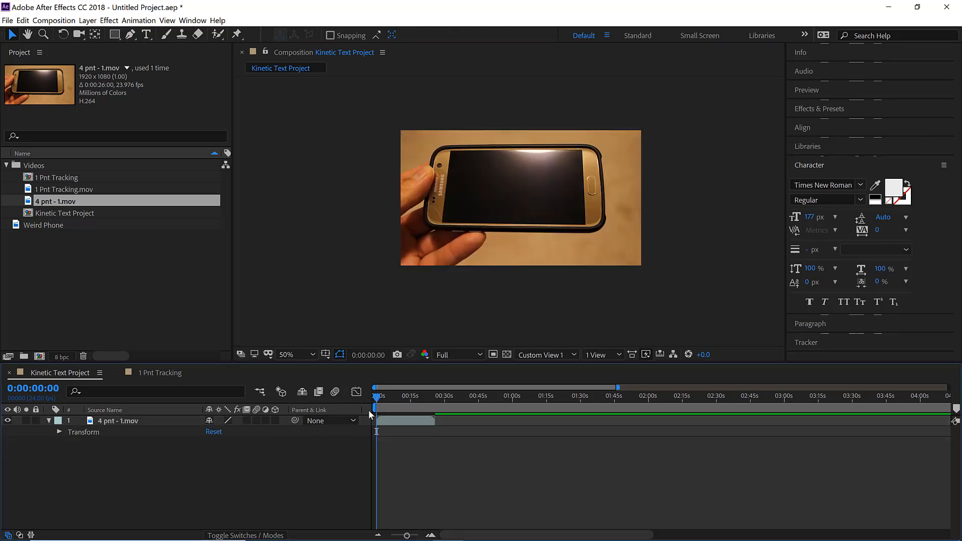
pyautogui.moveTo(390, 395); pyautogui.dragTo(401, 396)
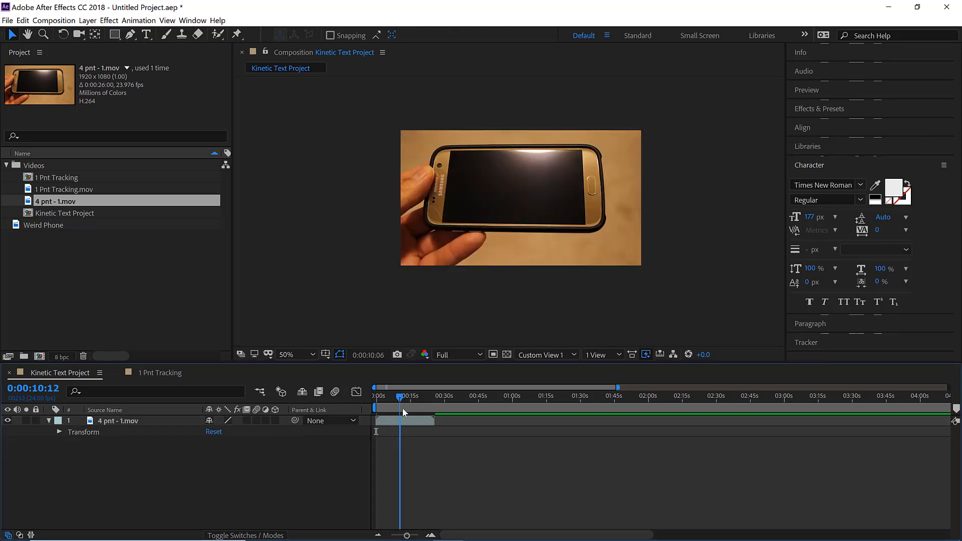
pyautogui.click(539, 357)
pyautogui.click(557, 470)
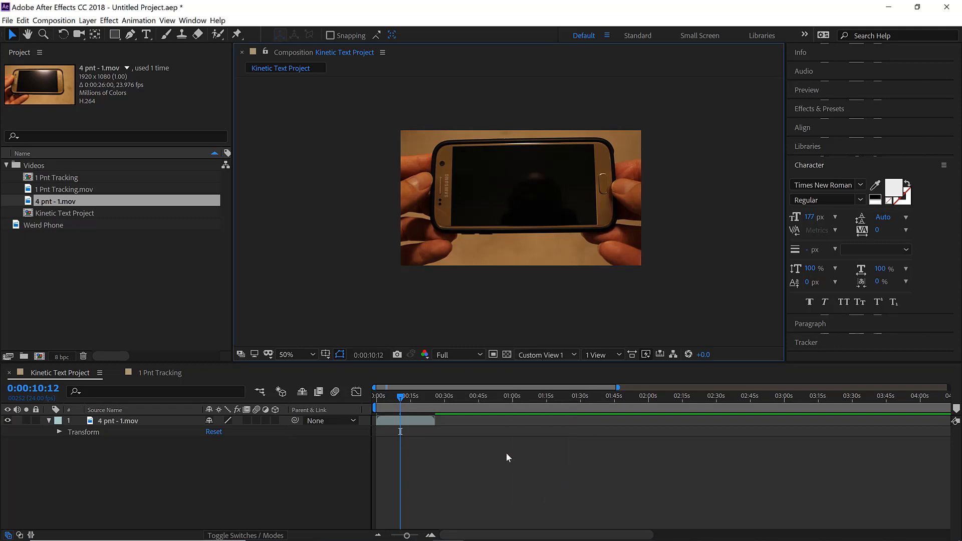
# Move the current time to 0:00:04:23 and make the 4 pnt - 1.mov layer a 3D layer
pyautogui.moveTo(391, 399)
pyautogui.mouseDown()
pyautogui.moveTo(399, 401)
pyautogui.moveTo(386, 401)
pyautogui.mouseUp()
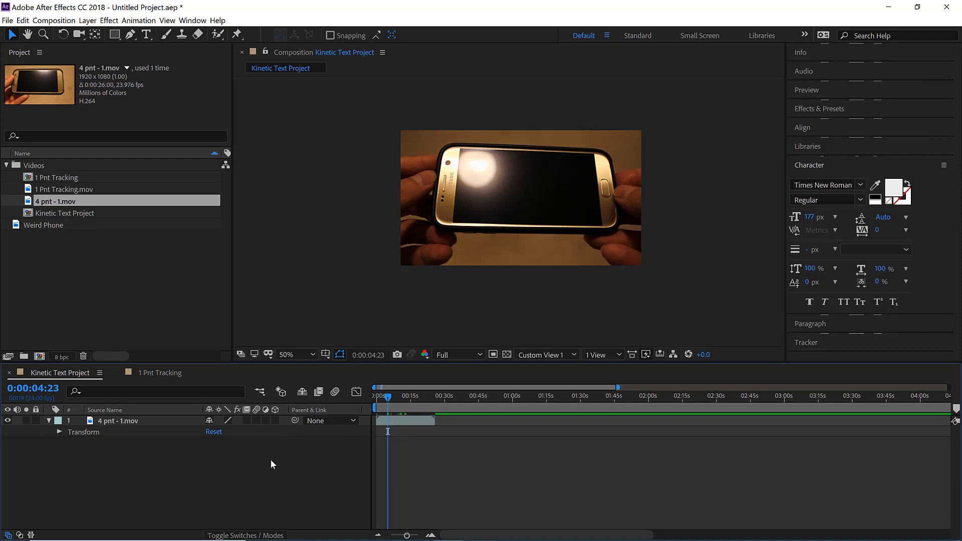
pyautogui.click(275, 420)
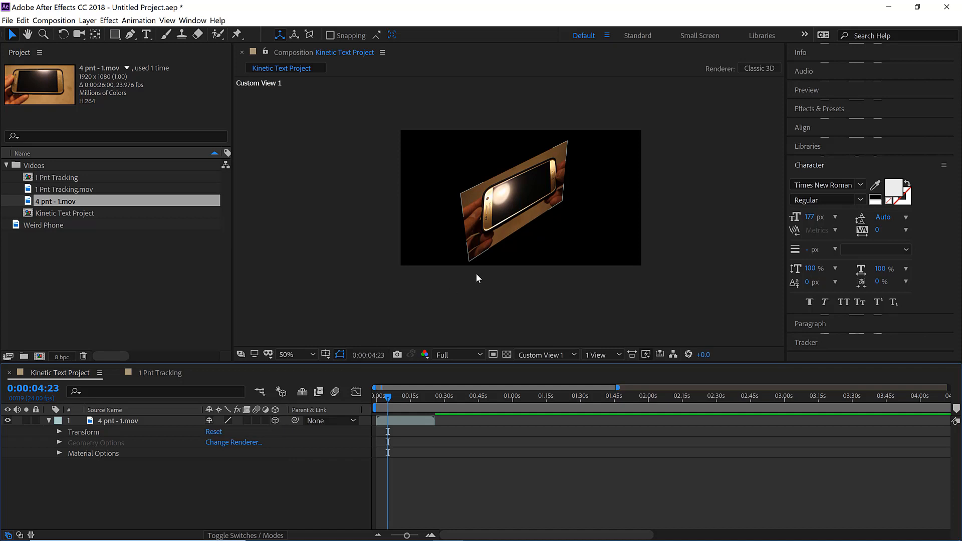
# Orbit Custom View 1 around the 3D footage layer with the camera tools, cycling through them, until the phone faces almost straight forward
pyautogui.press('c')
pyautogui.moveTo(491, 225); pyautogui.dragTo(506, 198)
pyautogui.press('space')
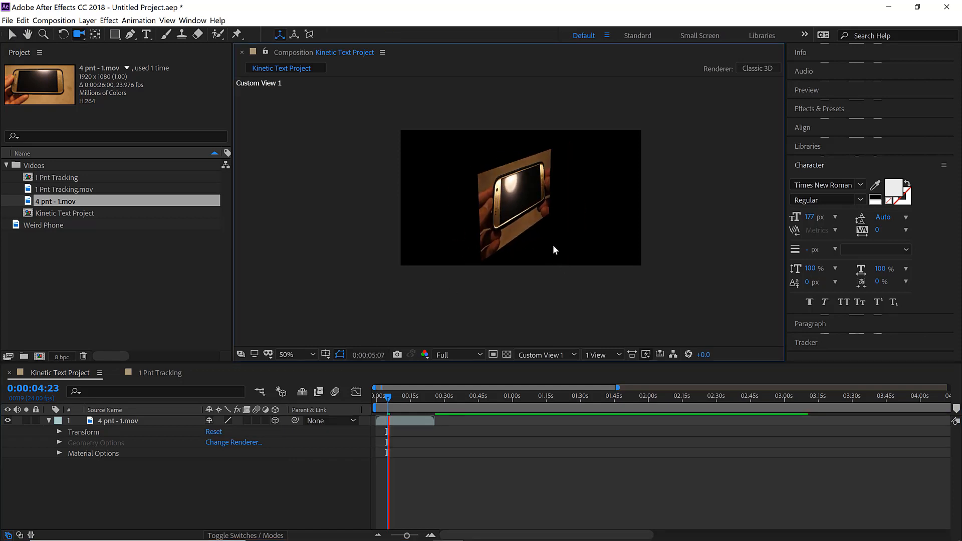
pyautogui.press('c')
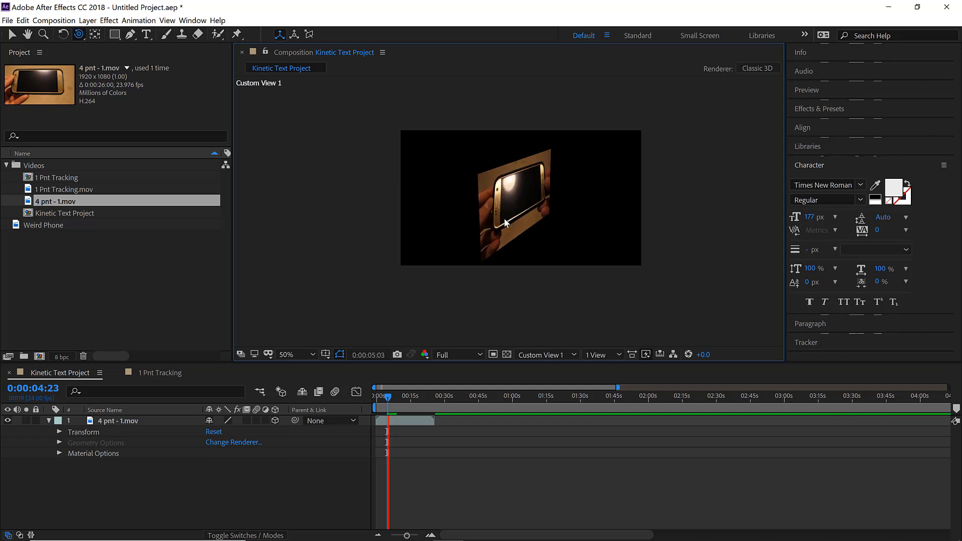
pyautogui.press('space')
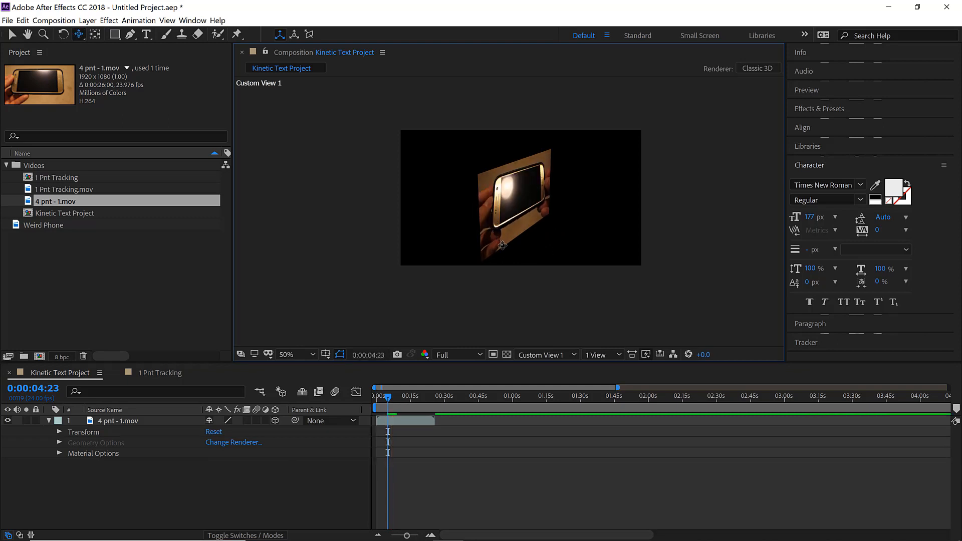
pyautogui.moveTo(507, 216)
pyautogui.mouseDown()
pyautogui.moveTo(501, 225)
pyautogui.moveTo(431, 212)
pyautogui.moveTo(410, 229)
pyautogui.moveTo(526, 217)
pyautogui.moveTo(496, 224)
pyautogui.mouseUp()
pyautogui.press('c')
pyautogui.press('c')
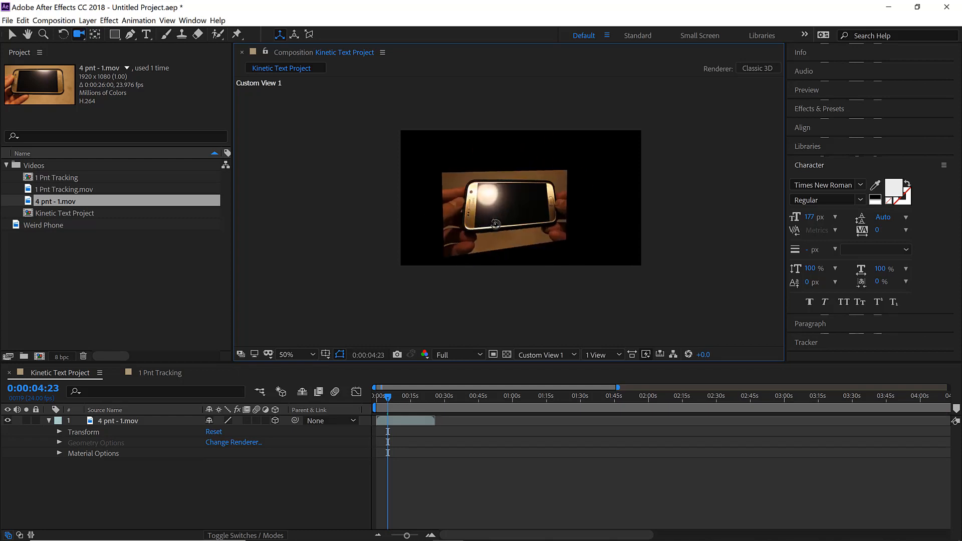
# Switch the 3D view to Active Camera and return to the Selection tool
pyautogui.click(601, 357)
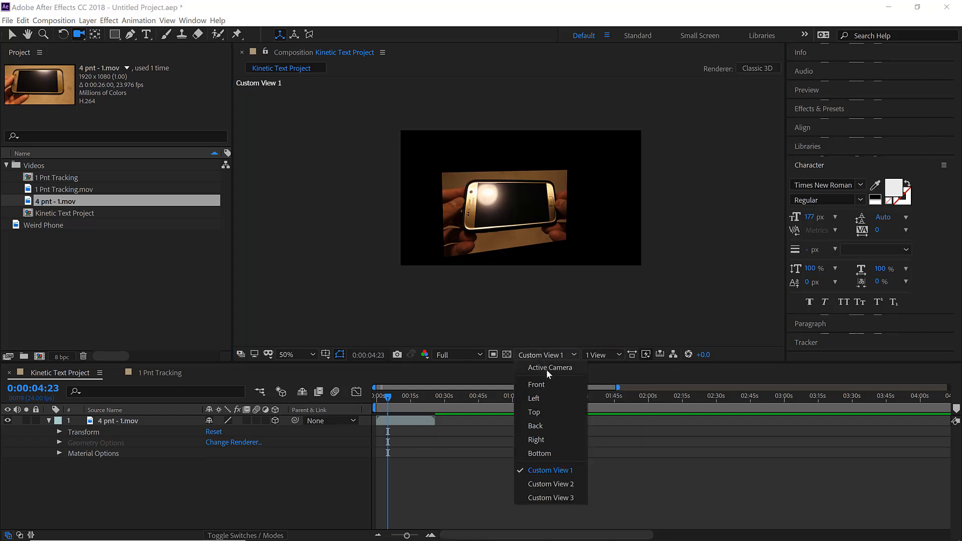
pyautogui.click(547, 368)
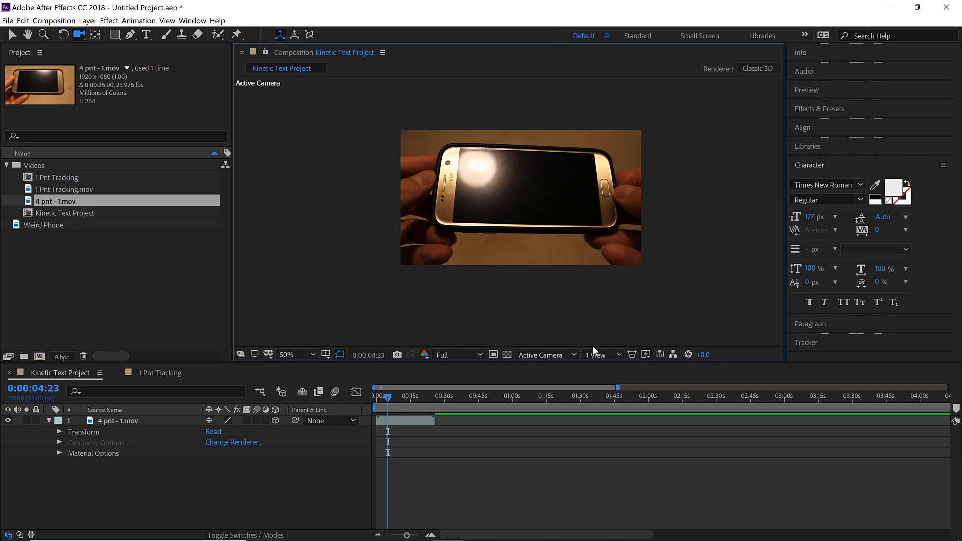
pyautogui.press('v')
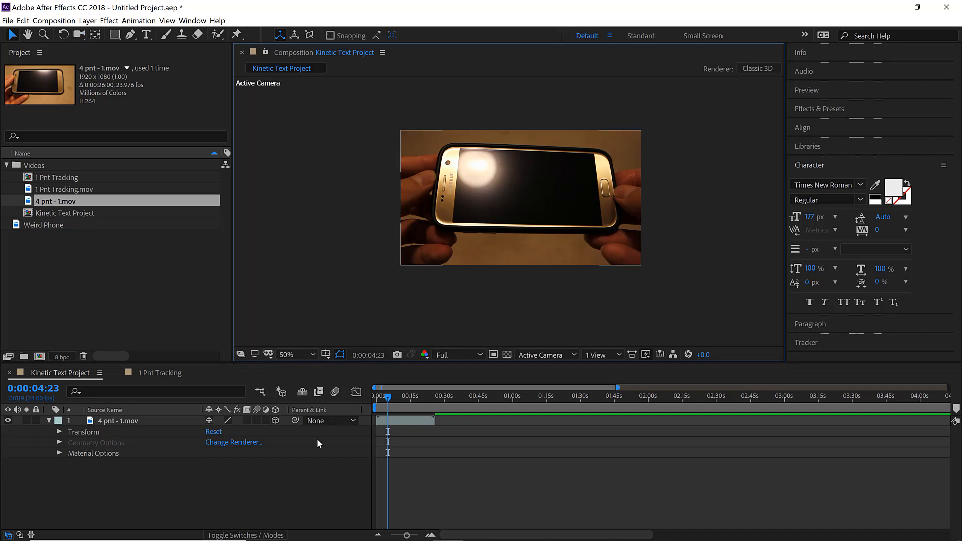
# Enable Draft 3D for the composition, preview the playback briefly, and disable Draft 3D again
pyautogui.click(283, 395)
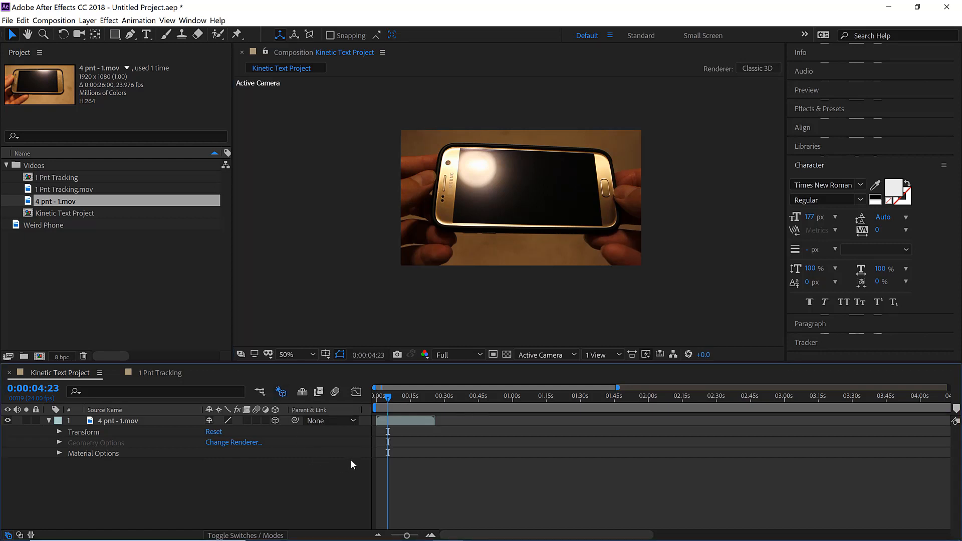
pyautogui.press('space')
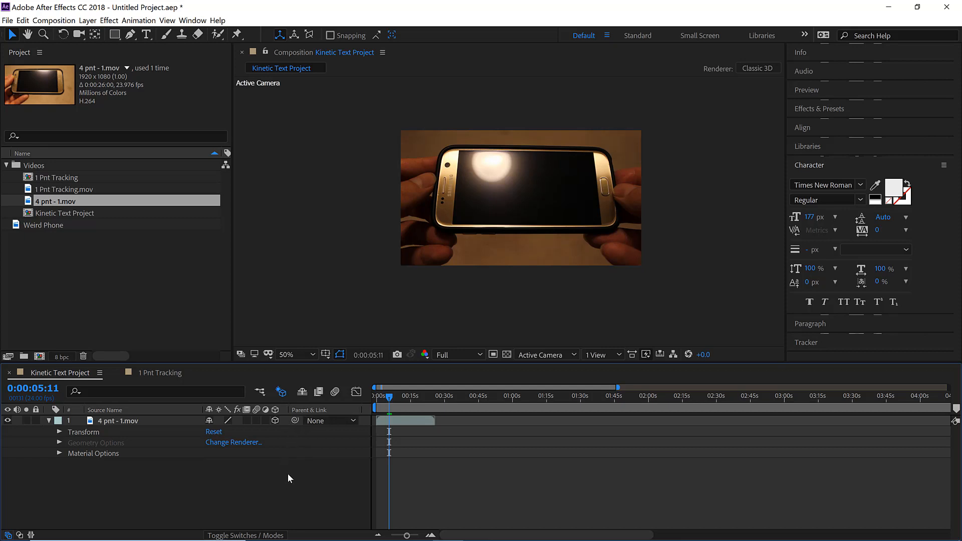
pyautogui.click(281, 393)
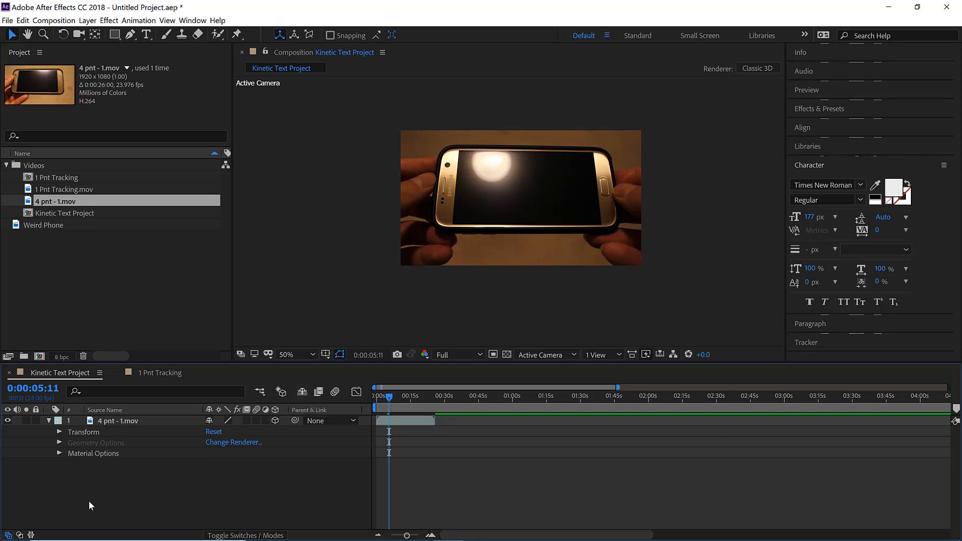
# Collapse the 4 pnt - 1.mov layer, duplicate it ten times, and enlarge the timeline area until all eleven layers fit
pyautogui.click(49, 420)
pyautogui.click(126, 421)
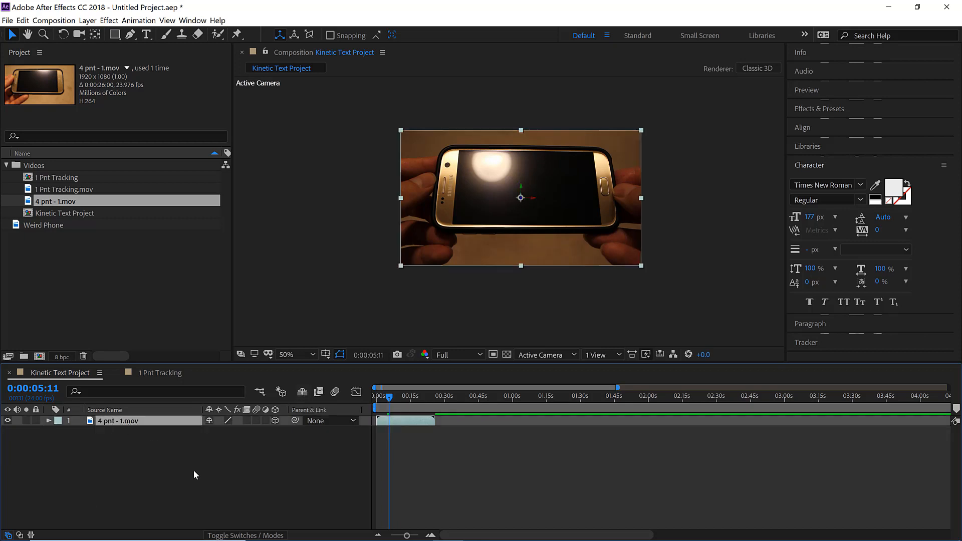
pyautogui.hotkey('ctrl', 'd')
pyautogui.hotkey('ctrl', 'd')
pyautogui.hotkey('ctrl', 'd')
pyautogui.hotkey('ctrl', 'd')
pyautogui.hotkey('ctrl', 'd')
pyautogui.hotkey('ctrl', 'd')
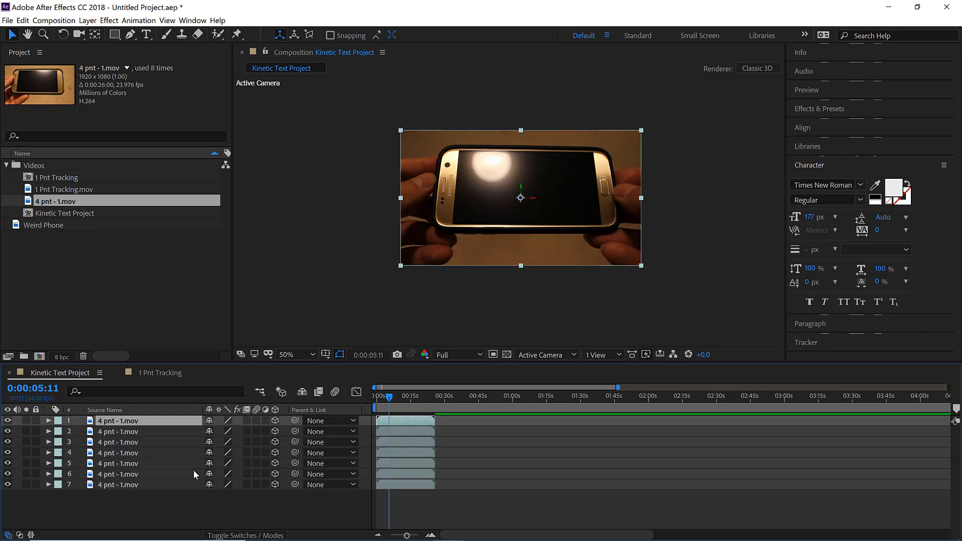
pyautogui.hotkey('ctrl', 'd')
pyautogui.hotkey('ctrl', 'd')
pyautogui.hotkey('ctrl', 'd')
pyautogui.hotkey('ctrl', 'd')
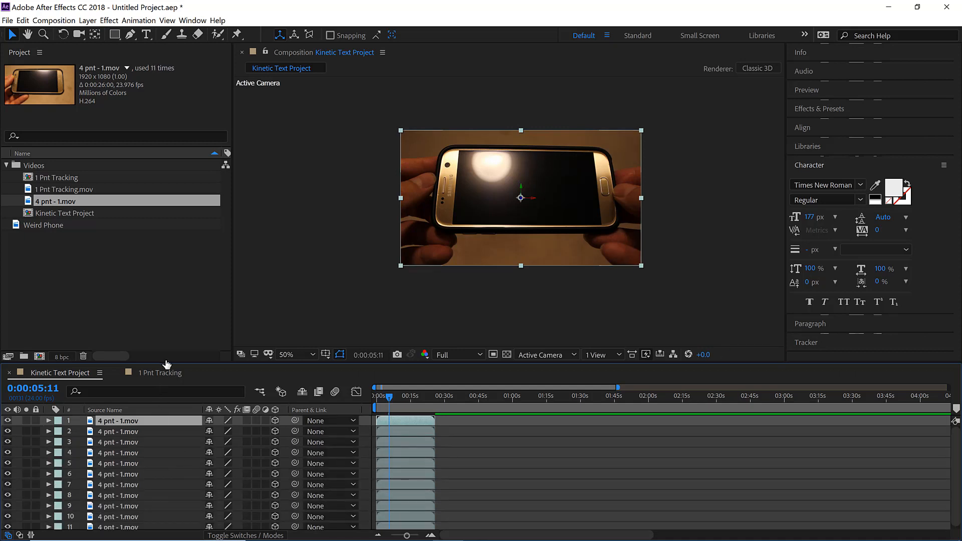
pyautogui.moveTo(170, 359); pyautogui.dragTo(172, 337)
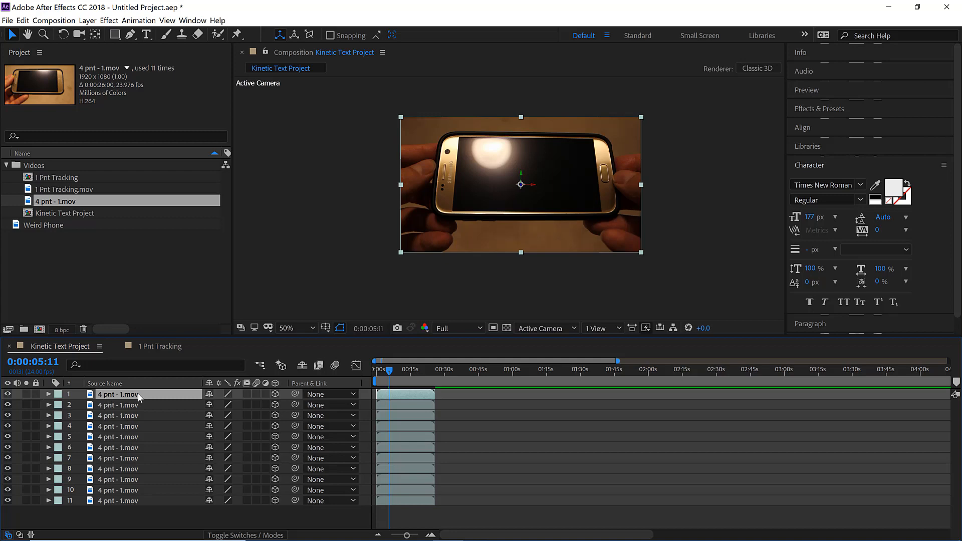
# Mark all layers except layer 10 as shy, and deselect everything
pyautogui.click(120, 491)
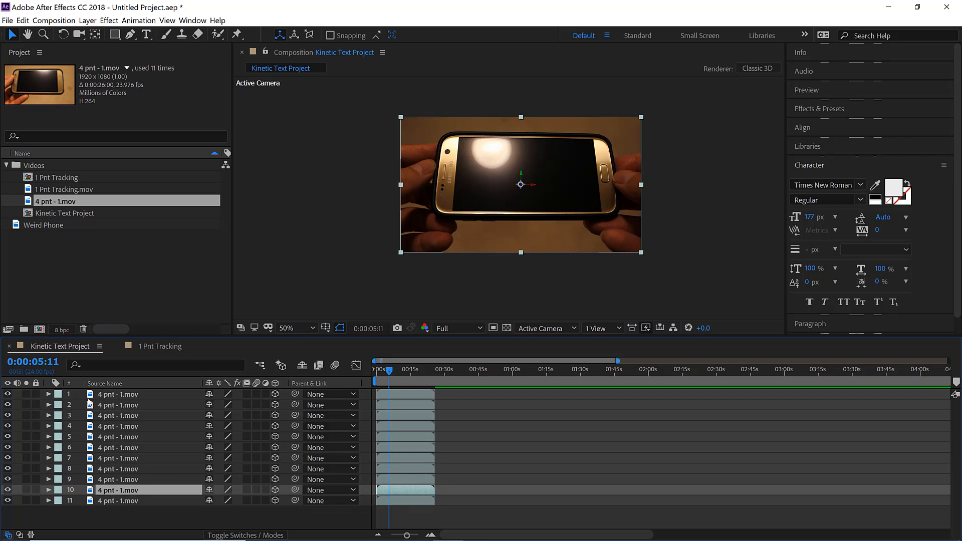
pyautogui.click(104, 396)
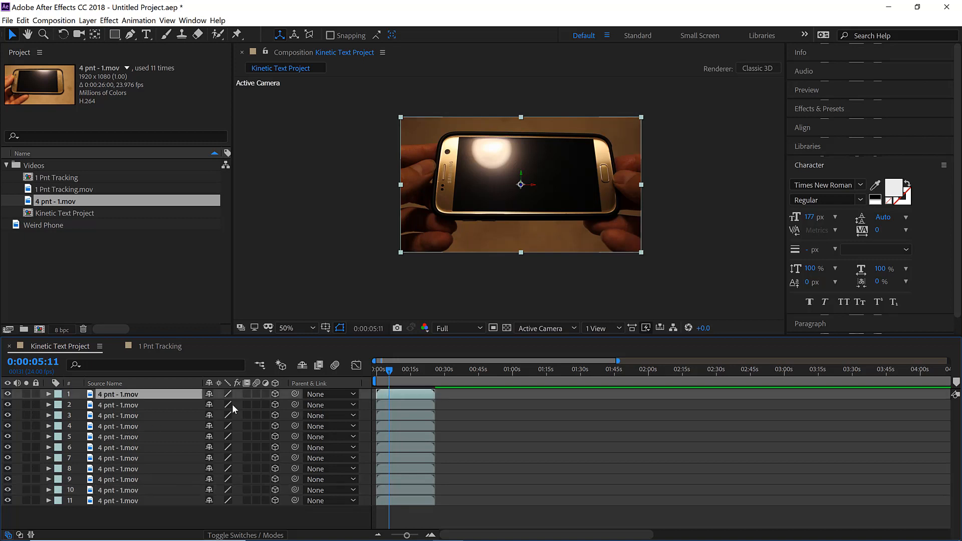
pyautogui.keyDown('shift'); pyautogui.click(126, 501); pyautogui.keyUp('shift')
pyautogui.keyDown('ctrl'); pyautogui.click(131, 492); pyautogui.keyUp('ctrl')
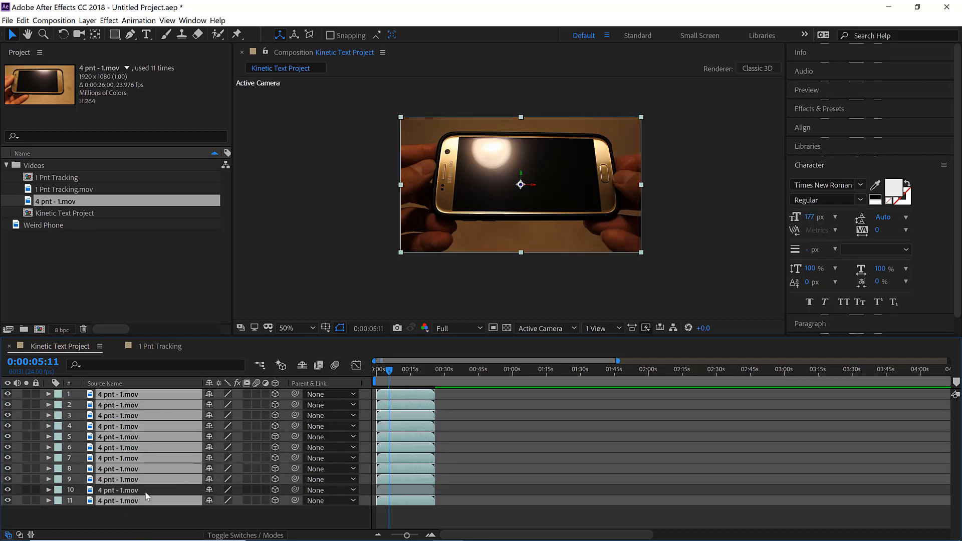
pyautogui.click(209, 406)
pyautogui.hotkey('ctrl', 'shift', 'a')
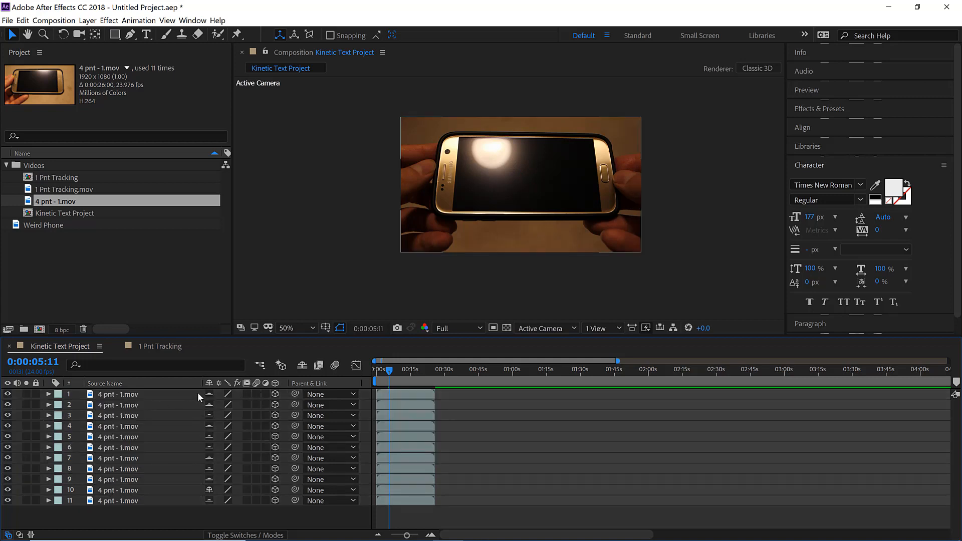
# Hide the shy layers in the timeline and show them again, repeating the toggle twice
pyautogui.click(190, 492)
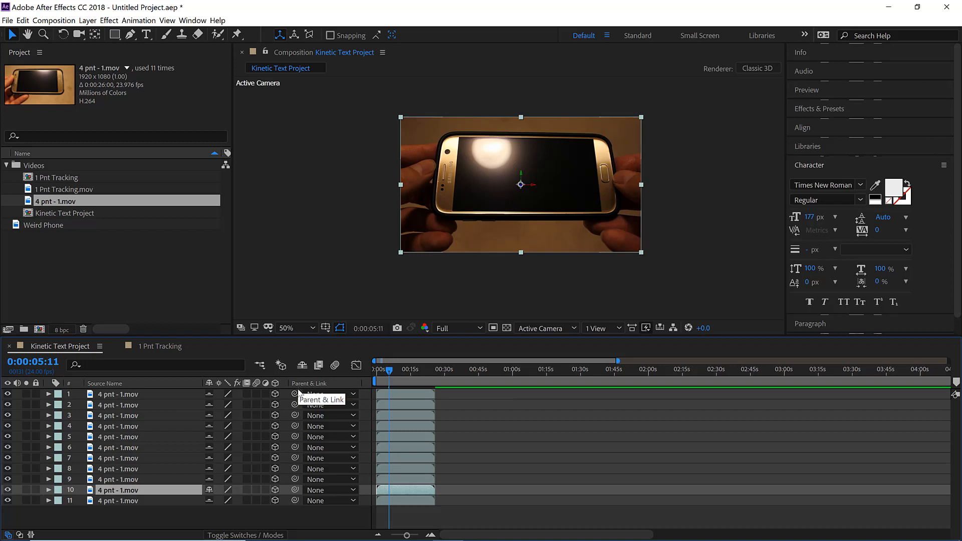
pyautogui.click(178, 512)
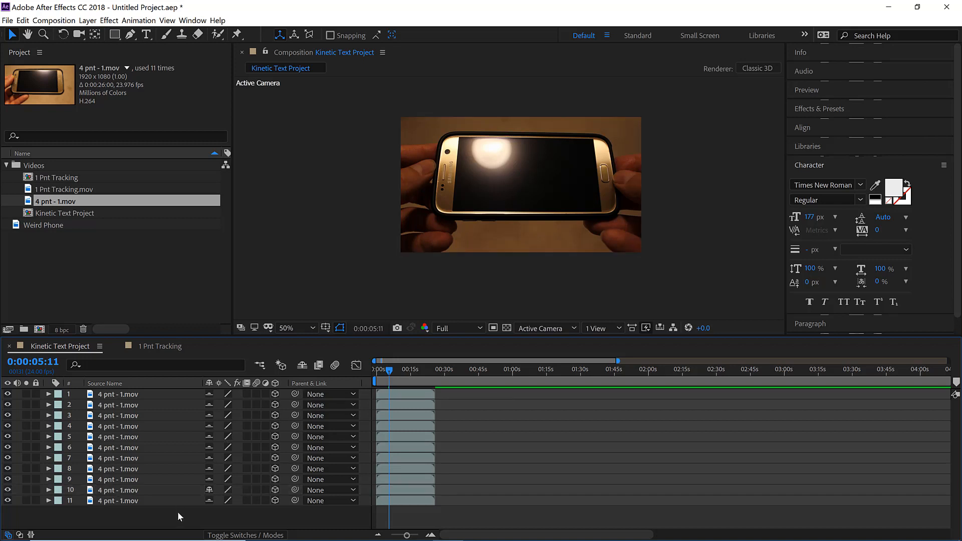
pyautogui.click(158, 495)
pyautogui.click(204, 507)
pyautogui.click(301, 366)
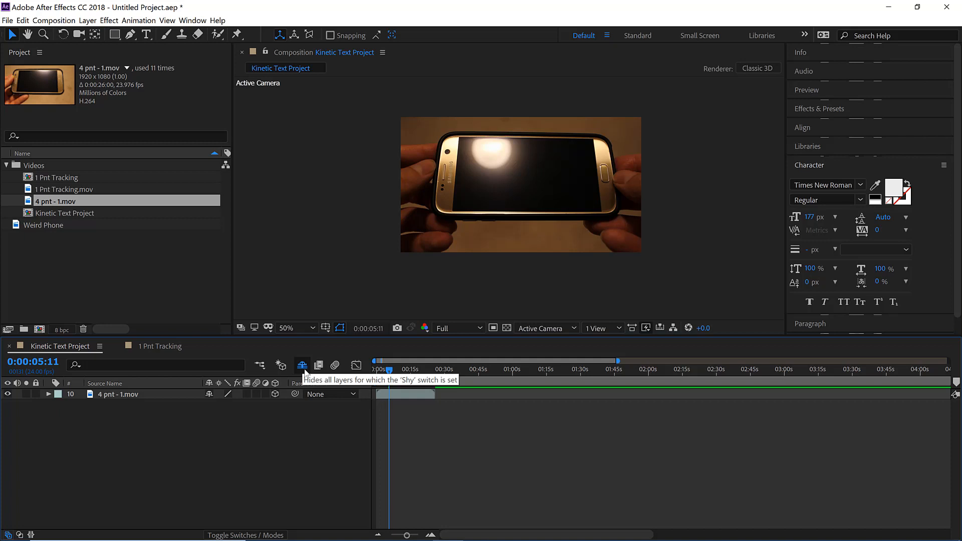
pyautogui.click(303, 366)
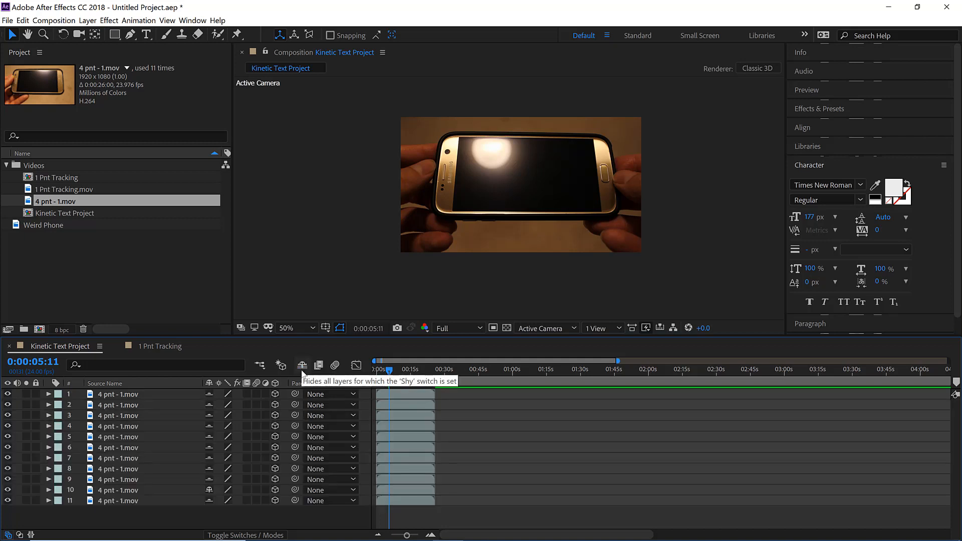
pyautogui.click(302, 371)
pyautogui.click(303, 371)
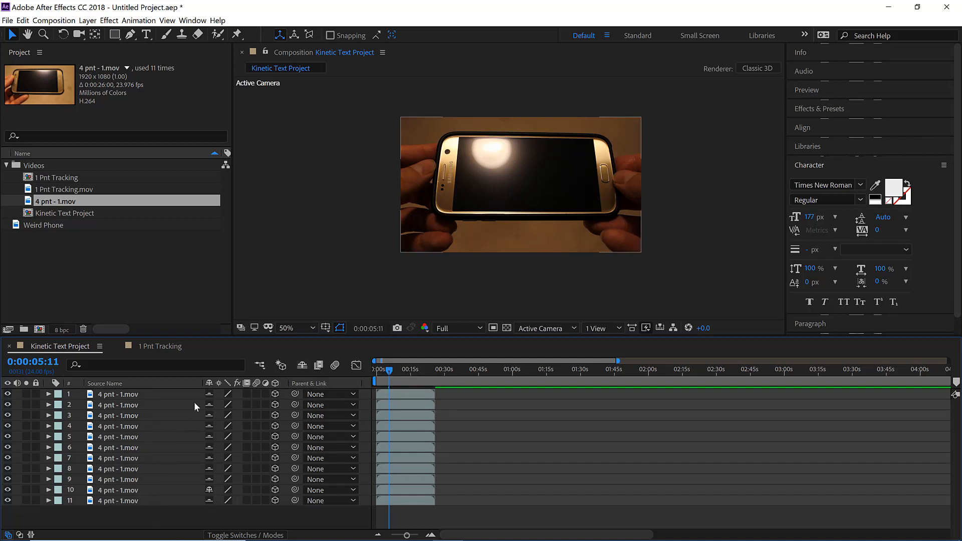
# Clear the Shy switch on layers 1 and 4 and on all remaining shy layers, and deselect the layers
pyautogui.click(209, 395)
pyautogui.click(209, 426)
pyautogui.click(180, 394)
pyautogui.keyDown('shift'); pyautogui.click(177, 500); pyautogui.keyUp('shift')
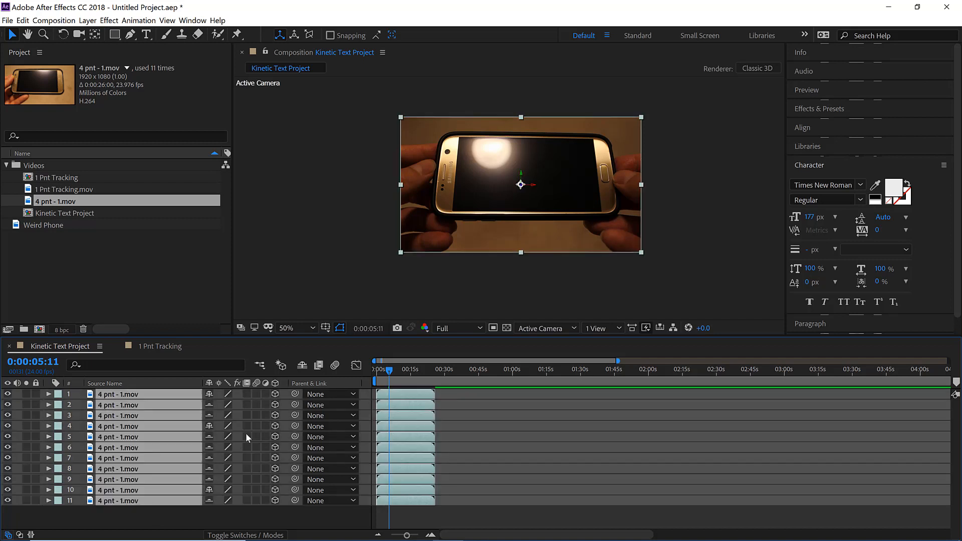
pyautogui.click(210, 395)
pyautogui.moveTo(209, 395); pyautogui.dragTo(205, 504)
pyautogui.click(200, 510)
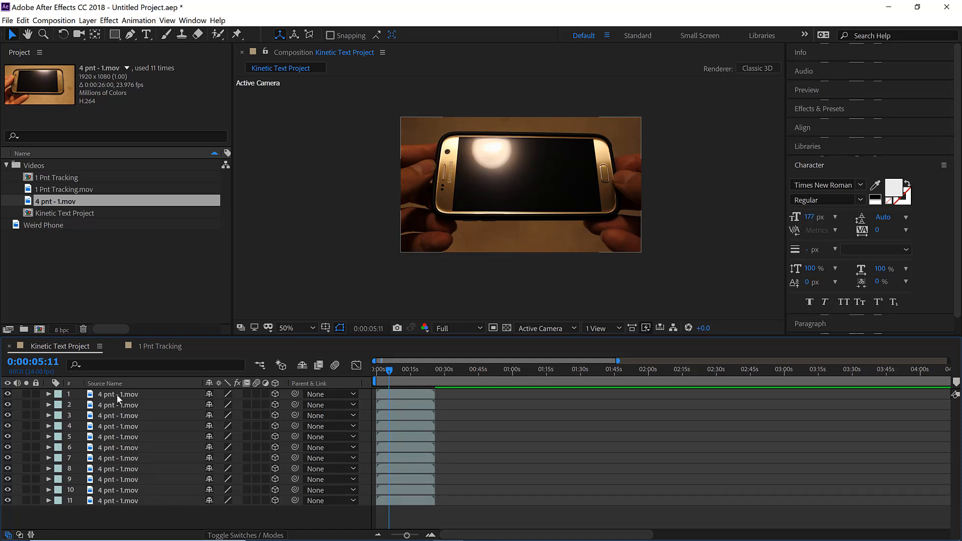
# Set the label color of layer 2 to Green, layer 7 to Peach and layer 11 to Lavender
pyautogui.click(66, 404)
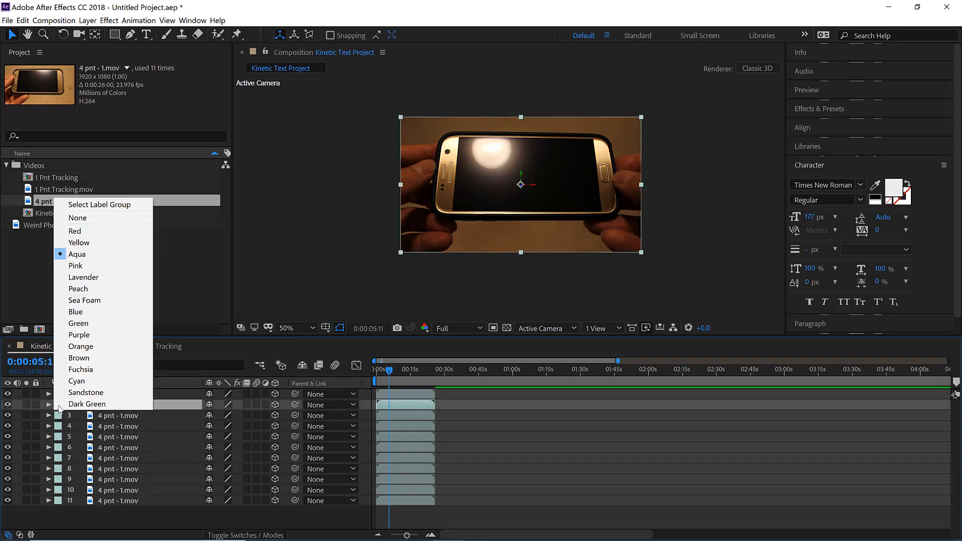
pyautogui.click(77, 324)
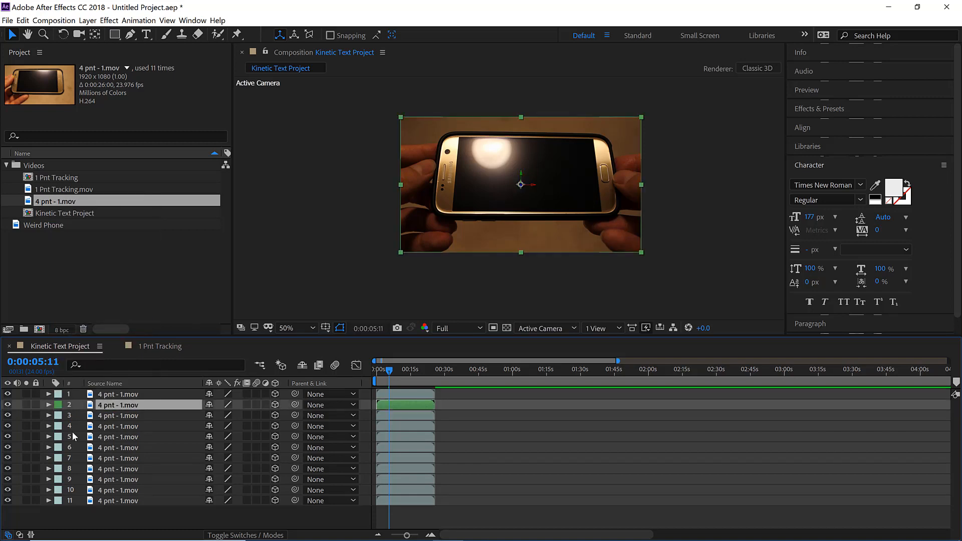
pyautogui.click(59, 461)
pyautogui.click(76, 341)
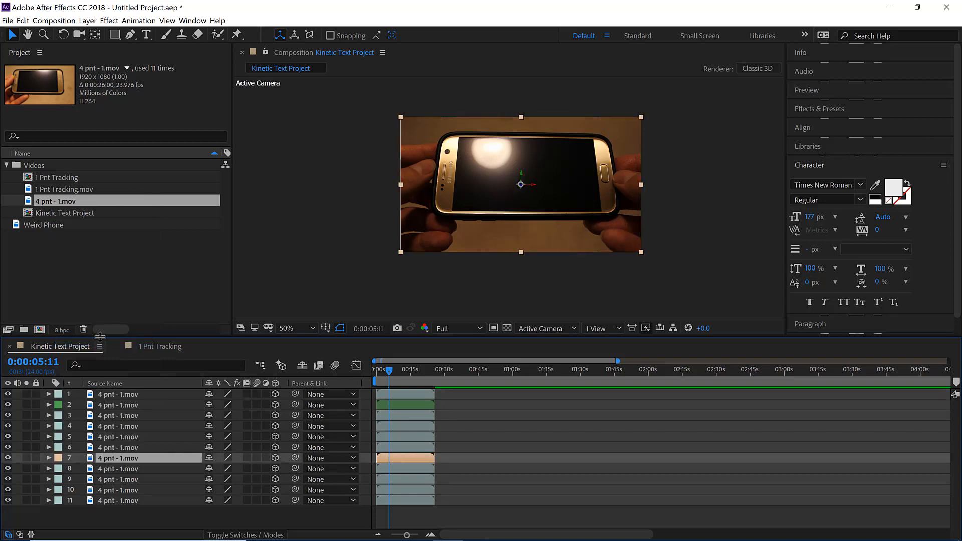
pyautogui.click(58, 501)
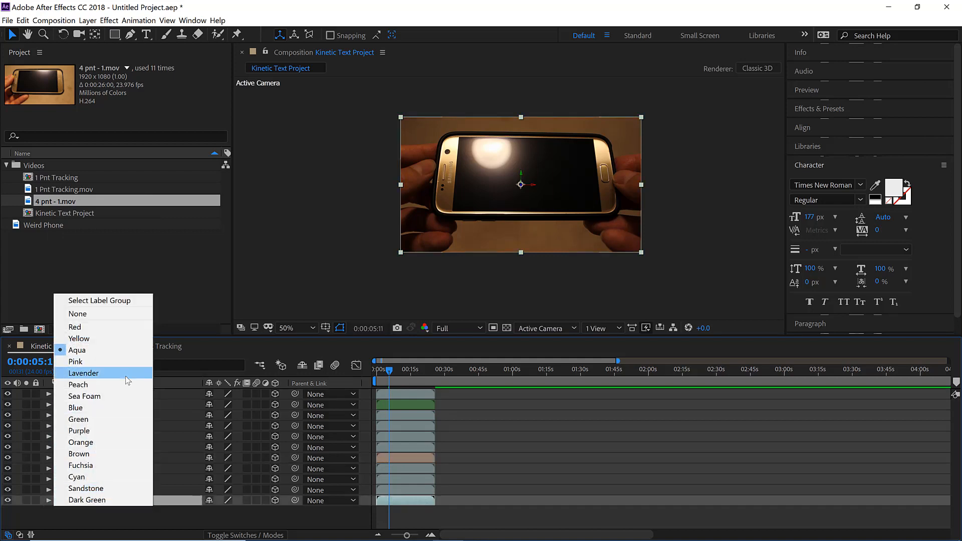
pyautogui.click(125, 376)
pyautogui.click(160, 519)
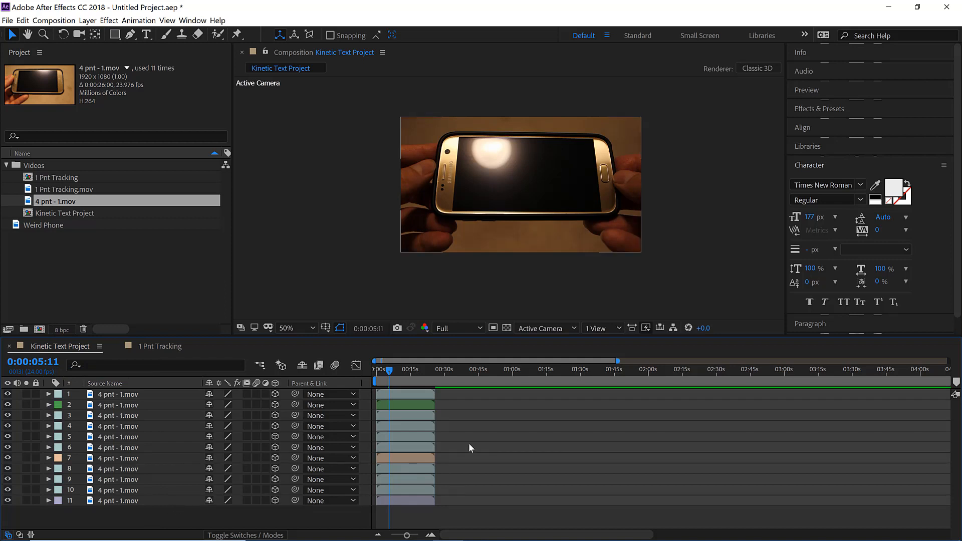
# Delete layers 2 through 11, keeping only the first 4 pnt - 1.mov layer
pyautogui.moveTo(158, 510); pyautogui.dragTo(151, 405)
pyautogui.press('Delete')
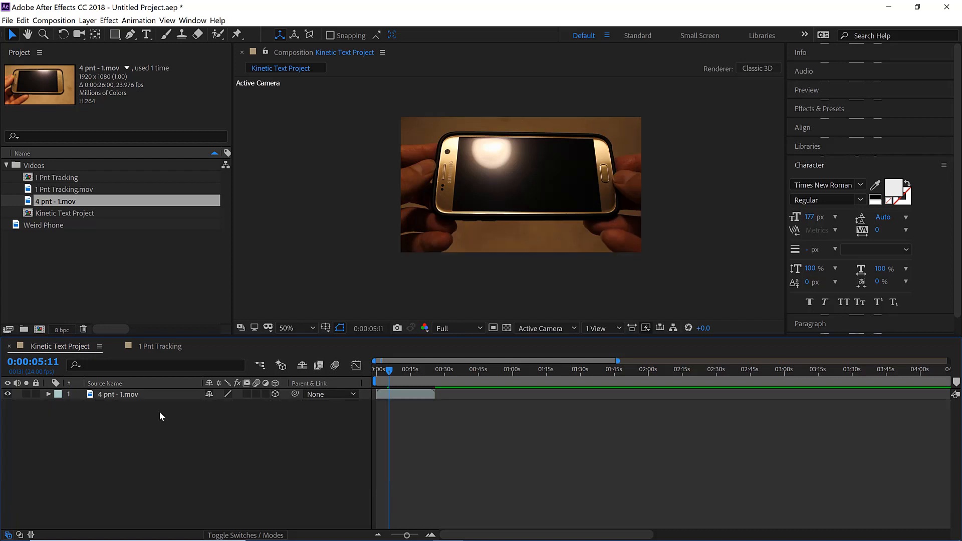
# Move the current time to 0:00:18:06 and select the 4 pnt - 1.mov layer
pyautogui.moveTo(389, 372); pyautogui.dragTo(418, 376)
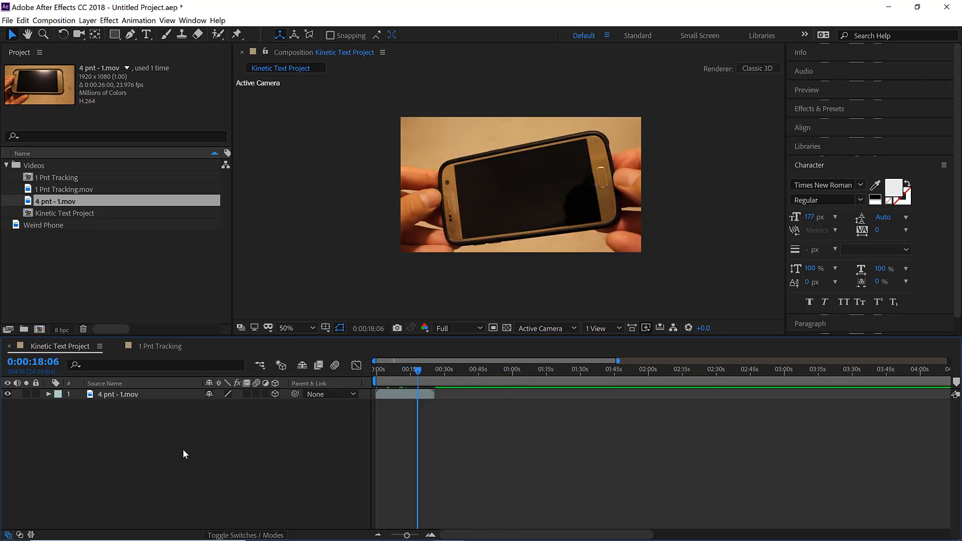
pyautogui.click(126, 399)
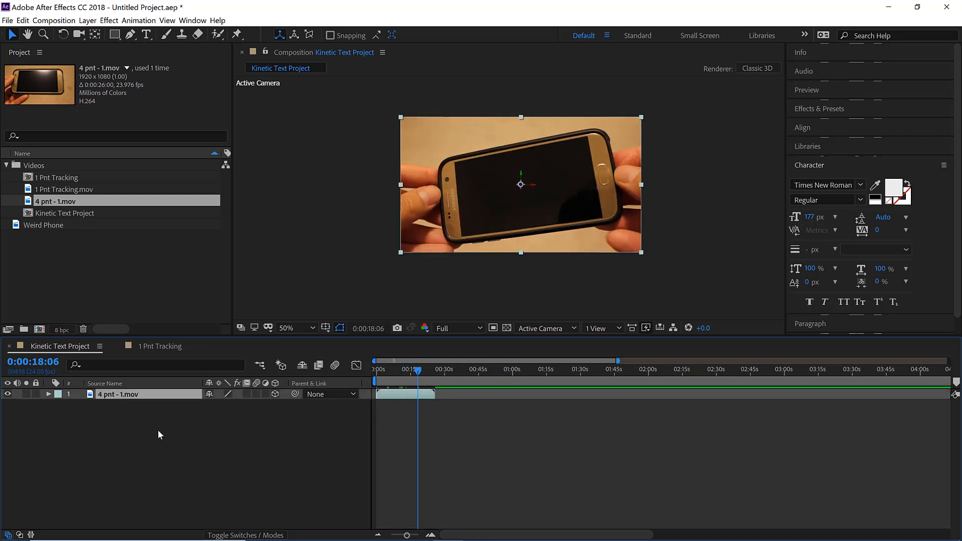